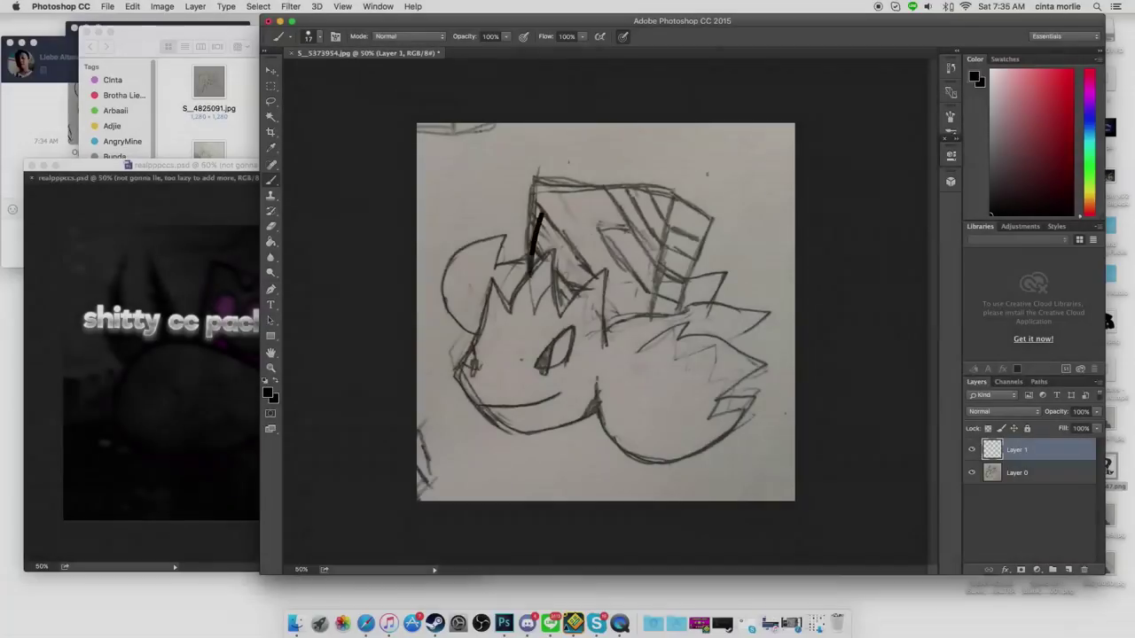
- Stroke the jaw path and the upper path with thick black brush strokes
right_click(595, 470)
left_click(659, 557)
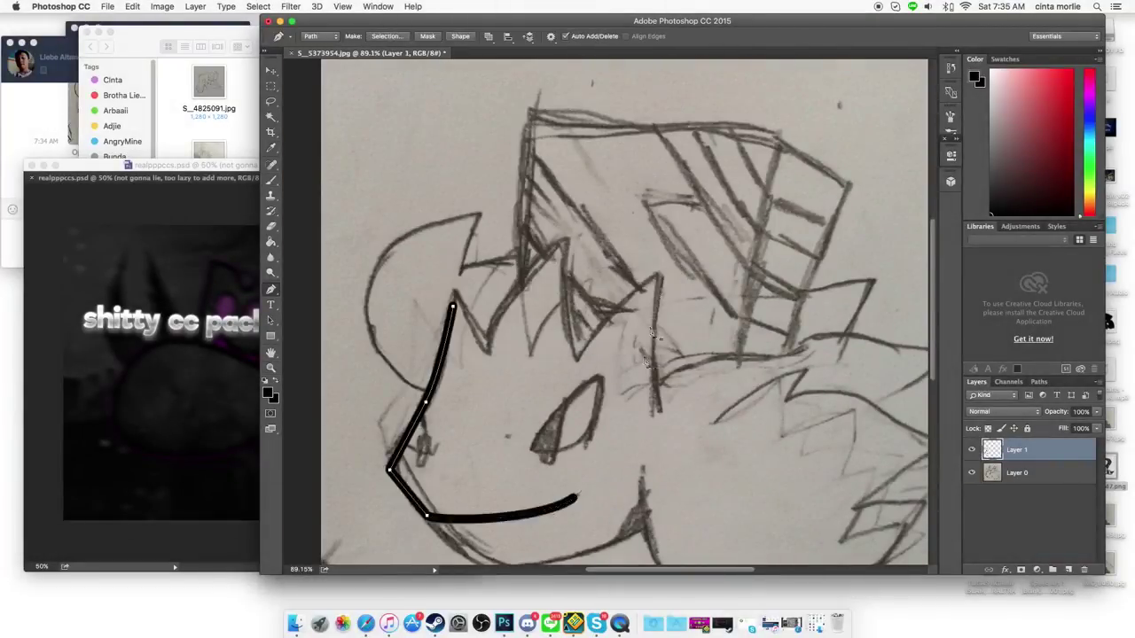
key("Return")
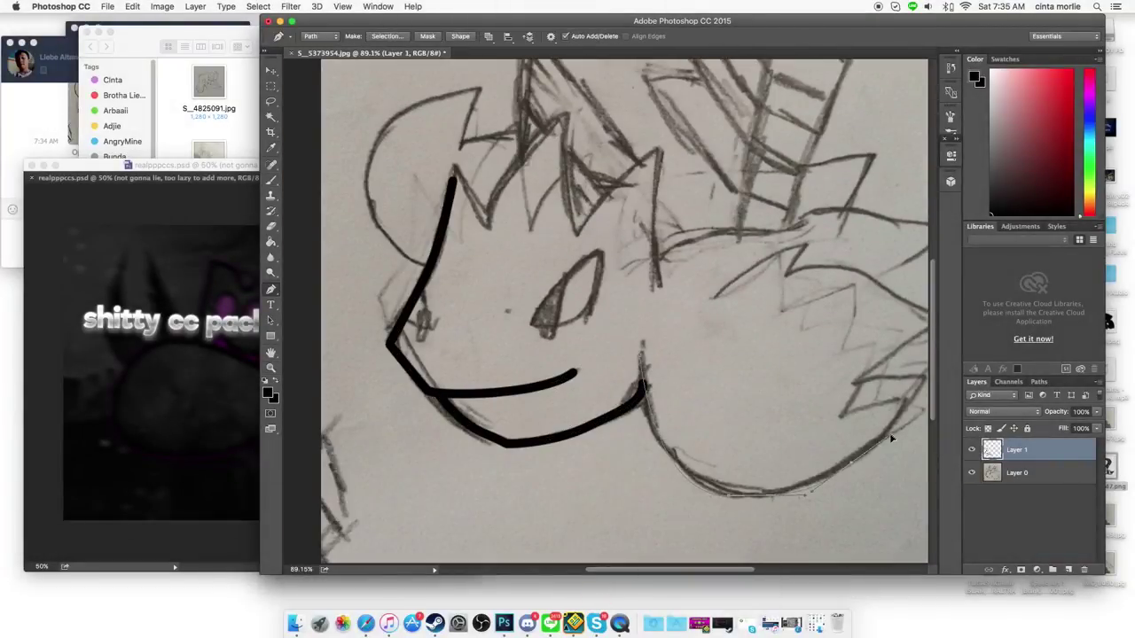
scroll(881, 449, "right", 5)
right_click(581, 298)
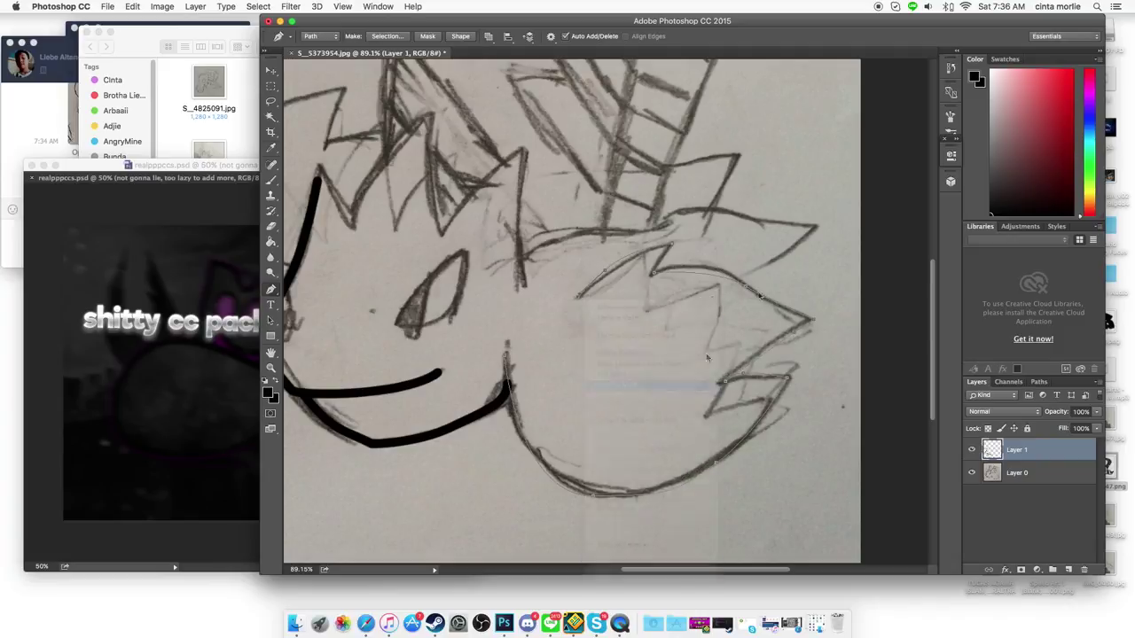
scroll(585, 310, "up", 5)
scroll(585, 310, "left", 3)
right_click(530, 275)
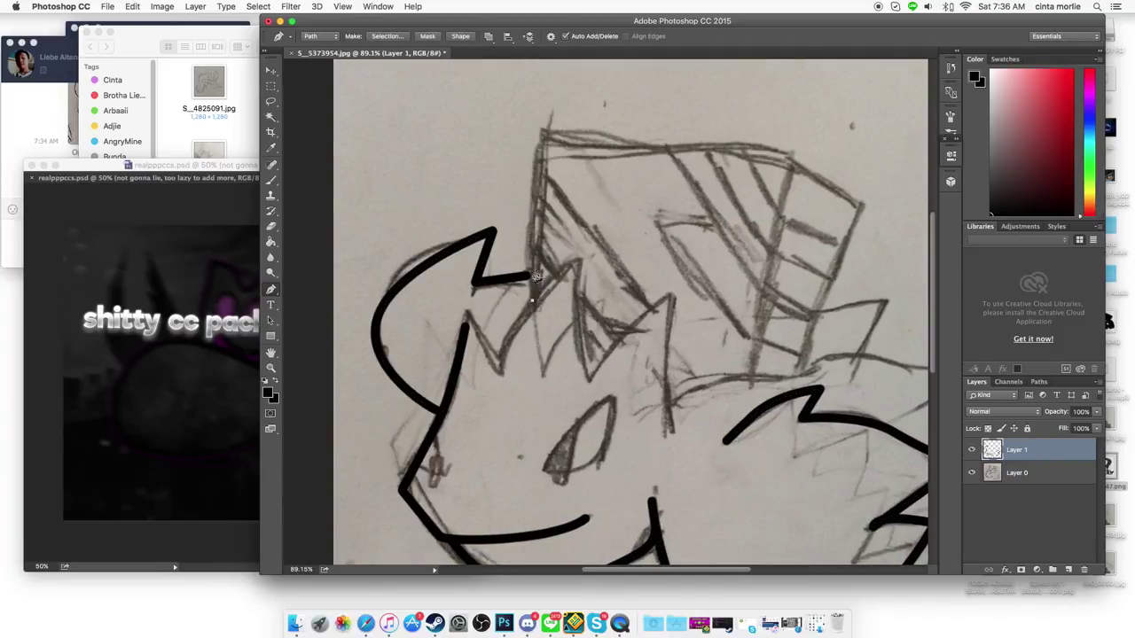
key("Return")
- Stroke three more outline path segments in thick black
right_click(665, 388)
left_click(709, 514)
key("Return")
right_click(825, 345)
left_click(869, 471)
key("Return")
right_click(752, 368)
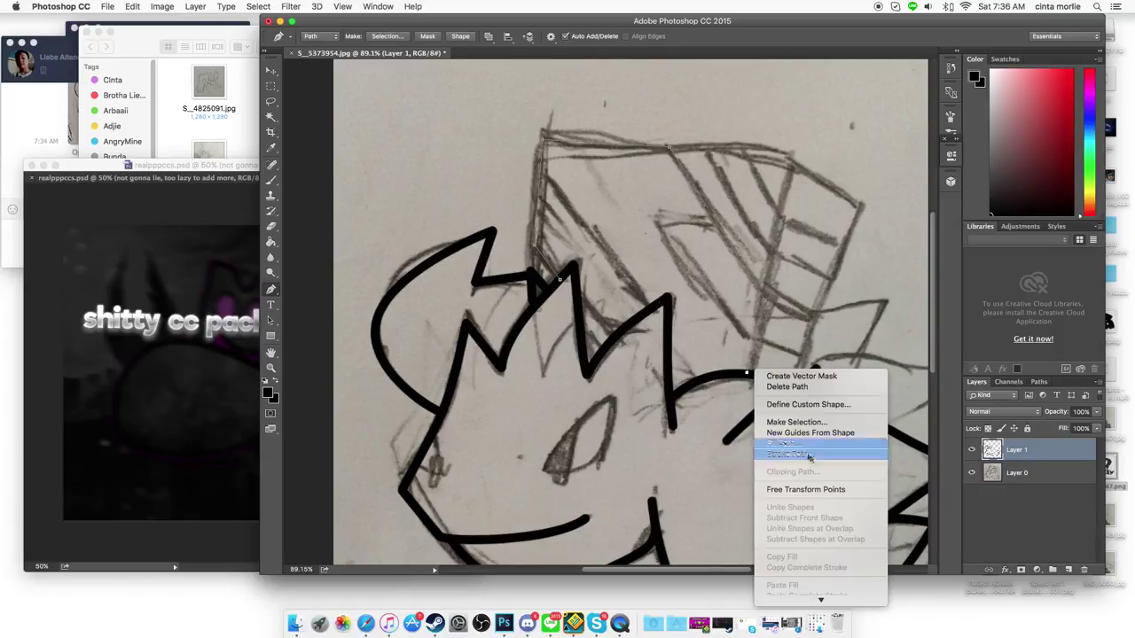
left_click(794, 492)
key("Return")
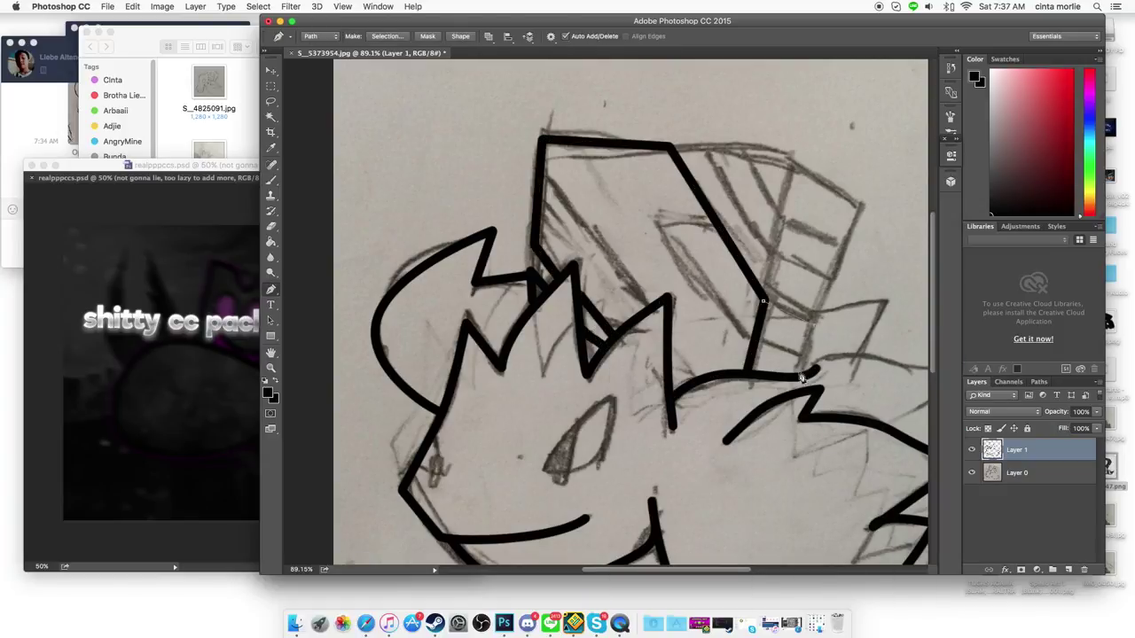
- Stroke the inner box line and the upper box outline paths in black
right_click(768, 250)
left_click(811, 373)
key("Return")
right_click(787, 160)
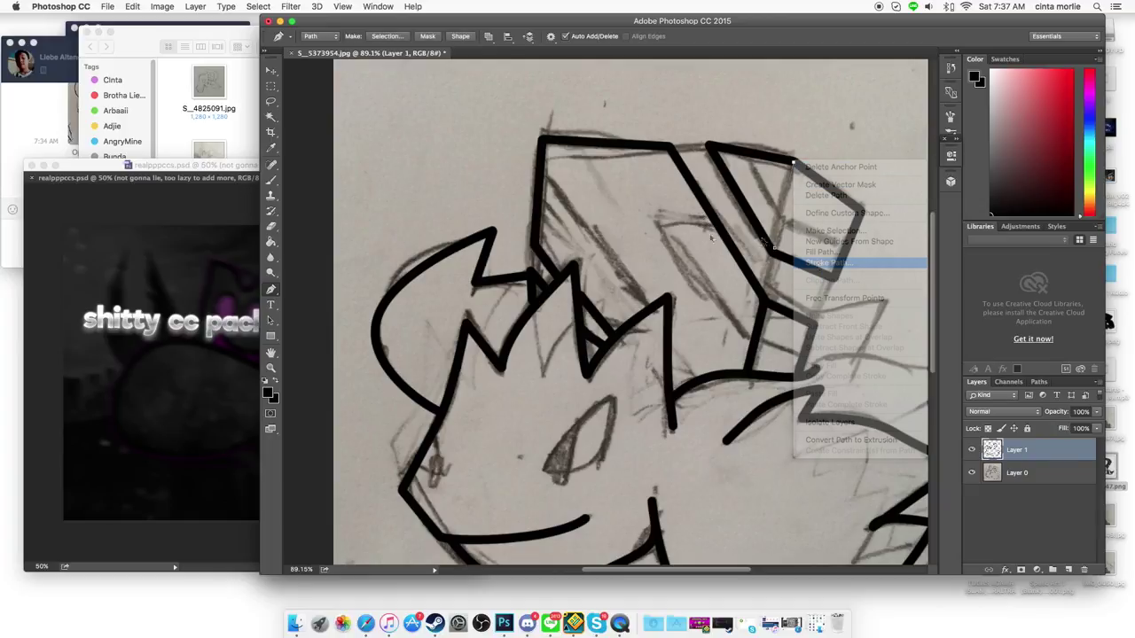
left_click(830, 283)
key("Return")
right_click(607, 187)
left_click(649, 312)
key("Return")
right_click(595, 307)
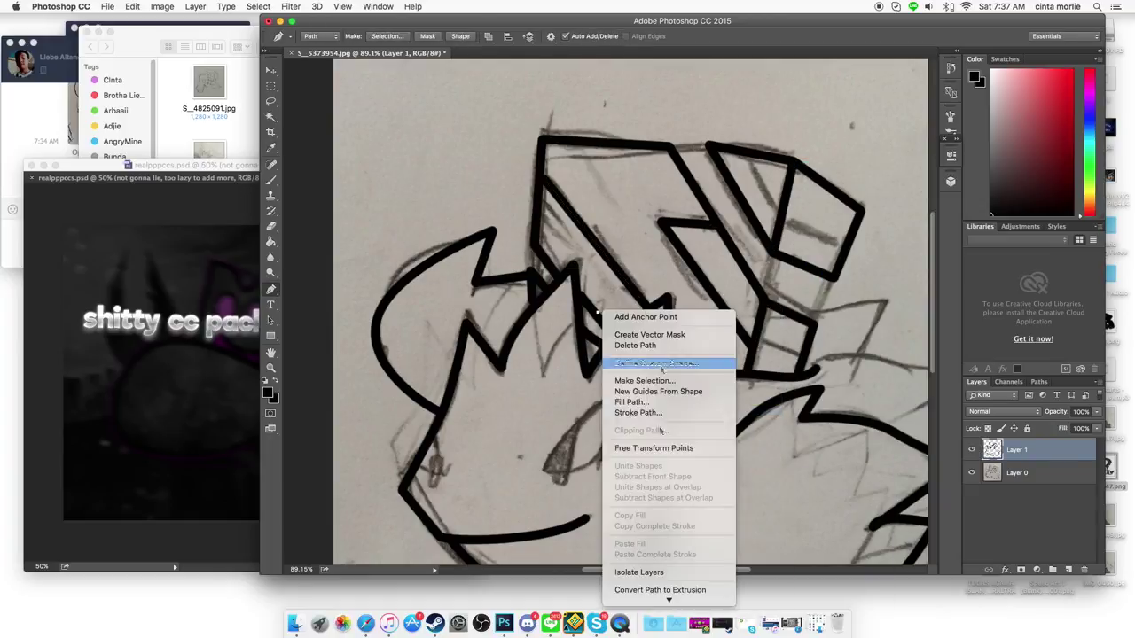
- Stroke the last box line and the lower-right spiky path in black
right_click(837, 249)
left_click(879, 374)
key("Return")
key("z")
scroll(605, 310, "down", 2)
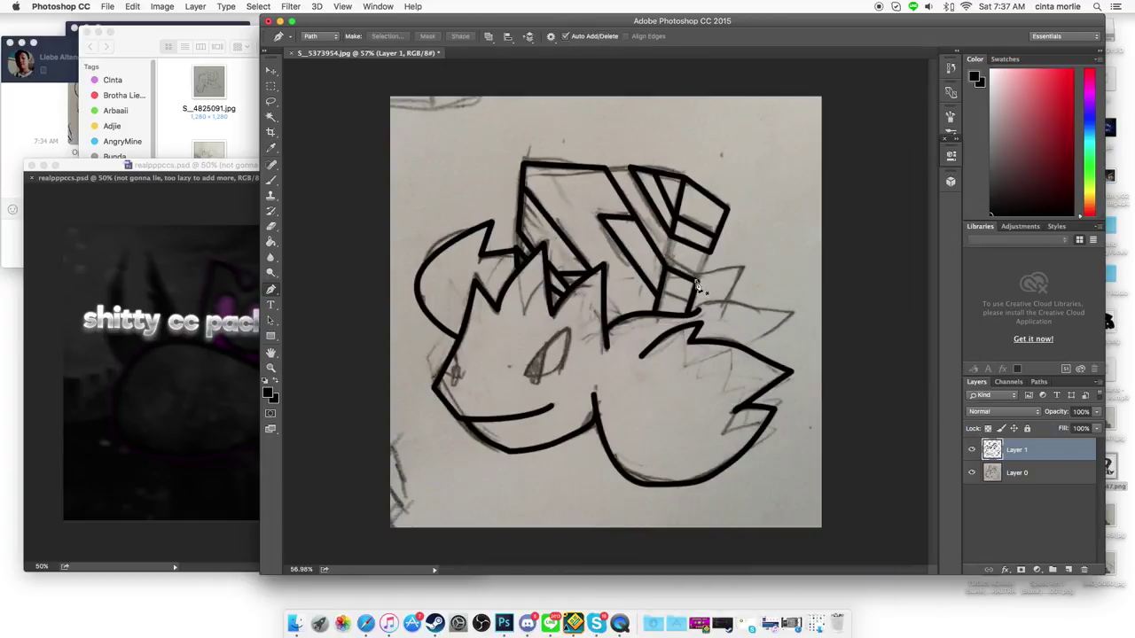
right_click(723, 335)
left_click(764, 428)
key("Return")
- Stroke the face and lower paths in black and delete the pencil sketch layer
right_click(512, 391)
left_click(554, 484)
key("Return")
right_click(439, 356)
left_click(480, 449)
key("Return")
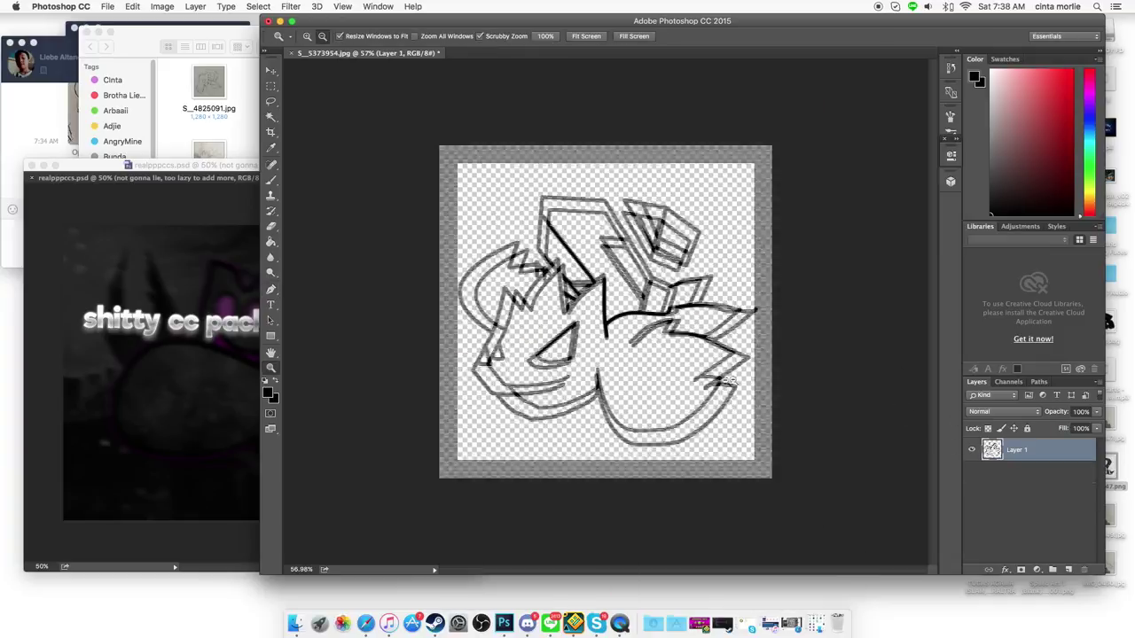
- Send 'nt understand' in the Discord chat and return to Photoshop
left_click(527, 623)
type("no can u explain it better cuz i kinda do")
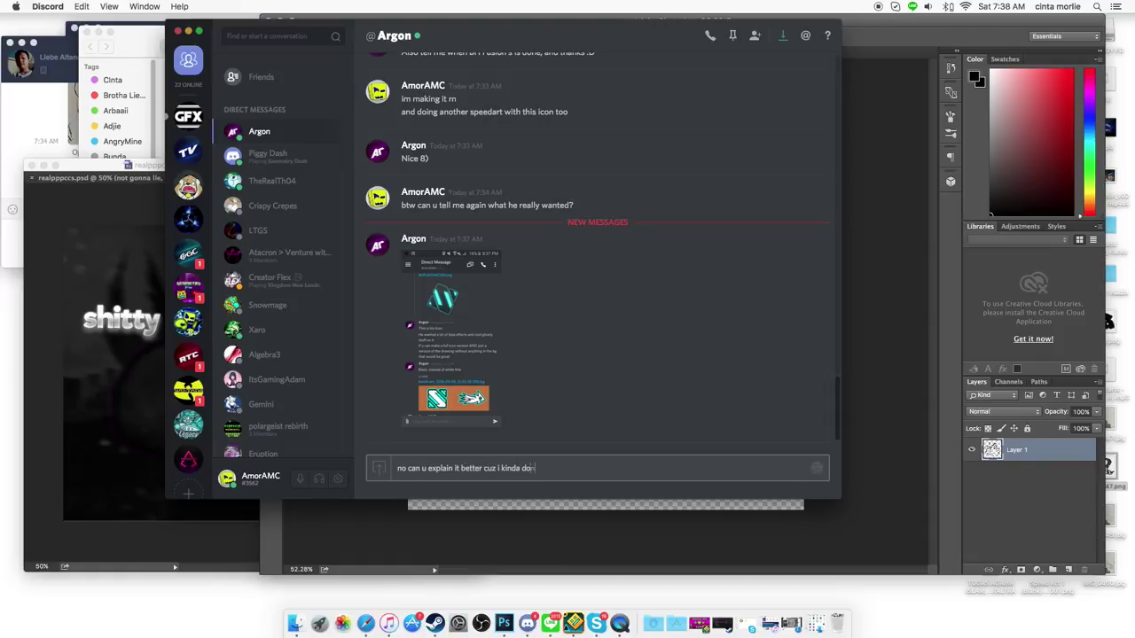
type("nt understand")
key("Return")
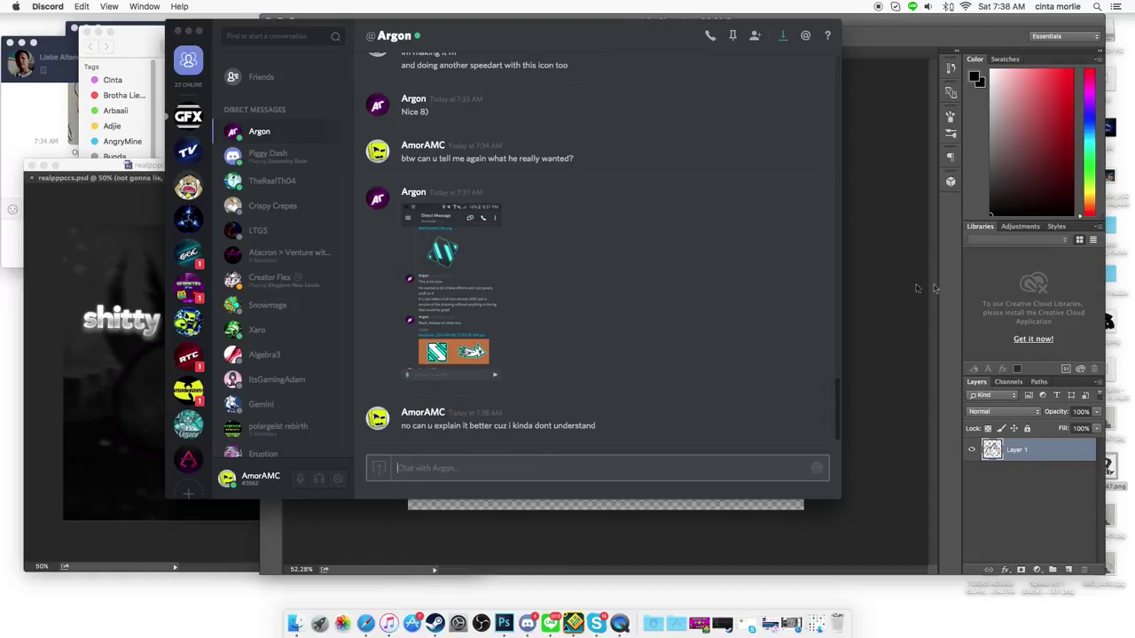
left_click(503, 624)
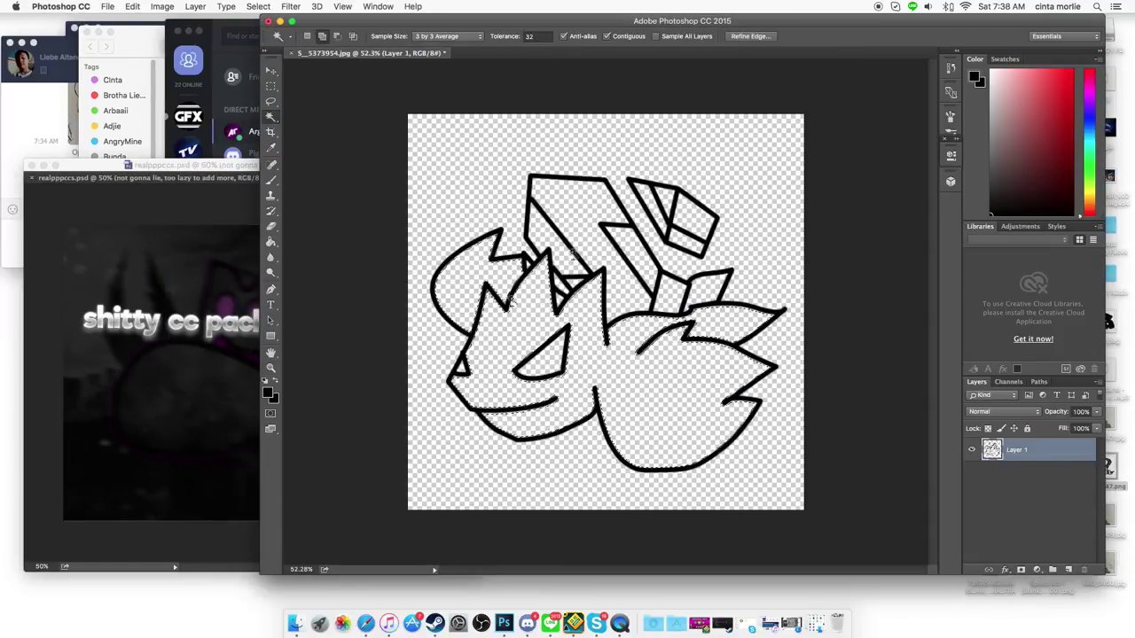
- Fill the inverted selection with black, then expand it and add a cyan fill layer
left_click(258, 6)
left_click(292, 78)
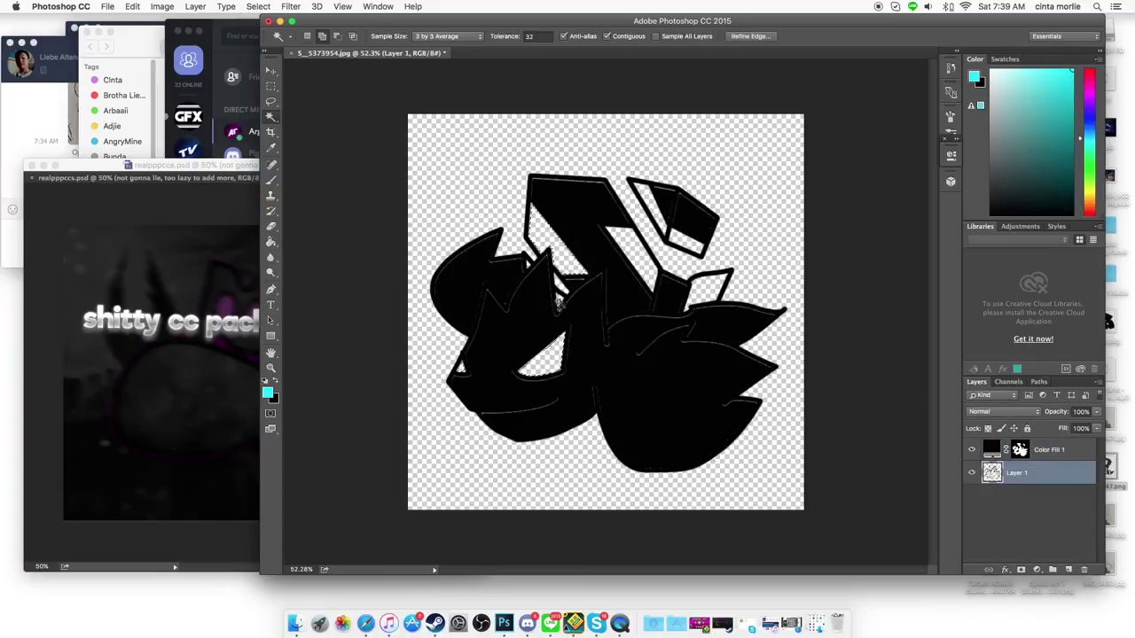
left_click(258, 6)
left_click(399, 226)
left_click(633, 289)
left_click(1037, 569)
left_click(1055, 386)
left_click(610, 283)
- Move Layer 1 to the top of the stack and give it a blue outer glow
key("super+Tab")
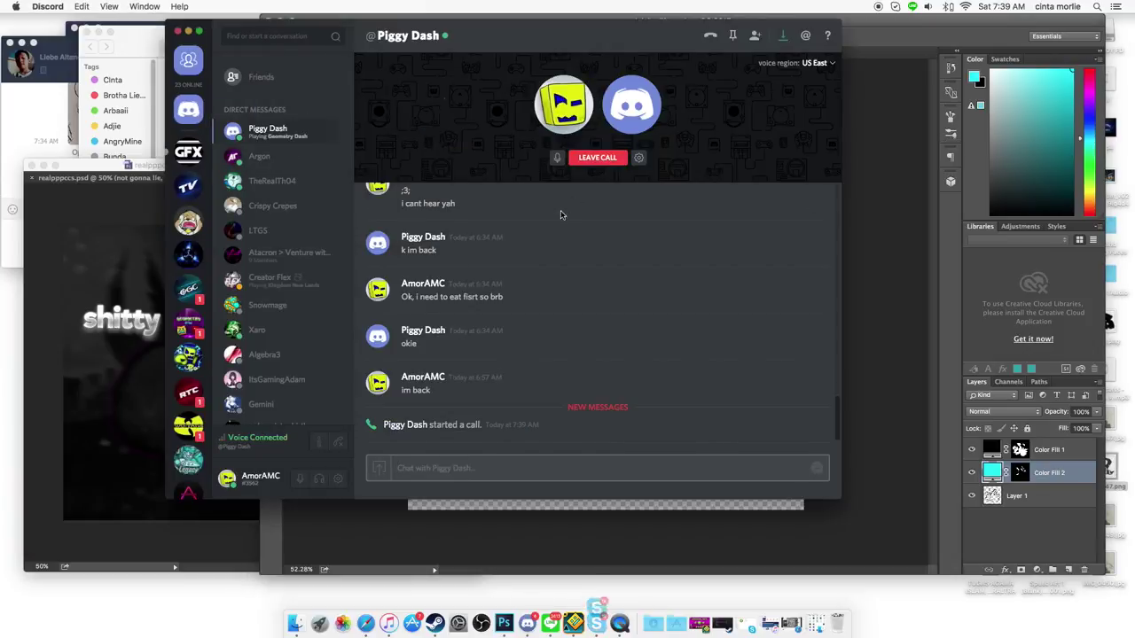
key("super+Tab")
left_click_drag(1017, 496, 1017, 443)
right_click(1017, 449)
left_click(1037, 413)
left_click(647, 295)
left_click(803, 172)
left_click(342, 284)
left_click(1037, 111)
- Add a drop shadow to Layer 1 alongside the blue glow layer style
right_click(1017, 450)
left_click(1006, 569)
left_click(661, 295)
left_click(803, 172)
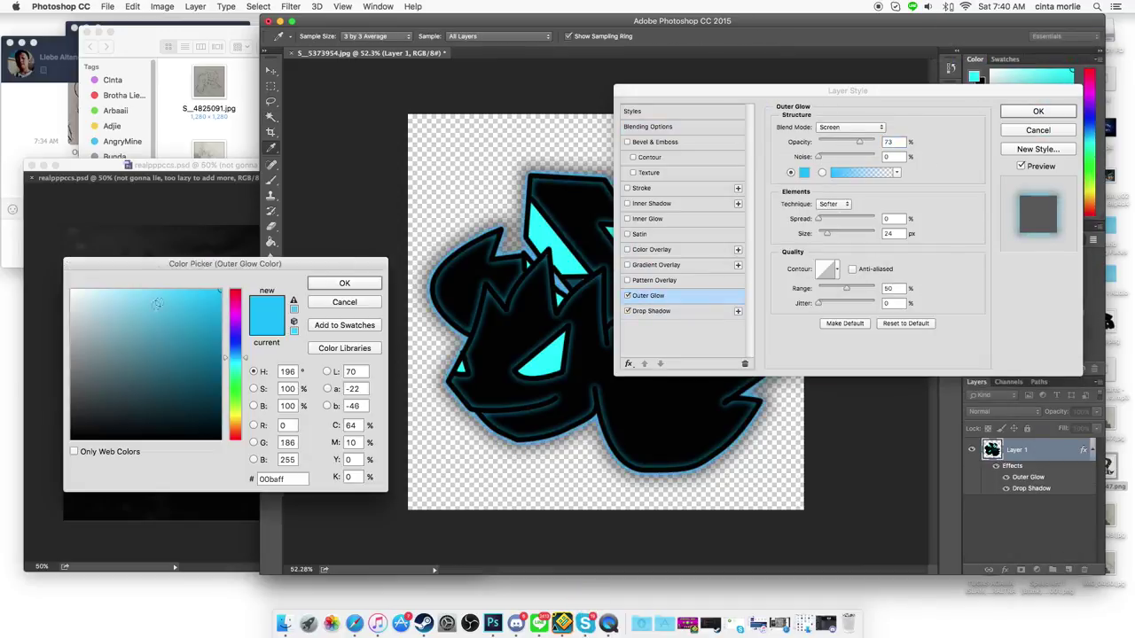
key("Return")
key("Return")
- Type 'i ca' into the Discord chat and switch back to Photoshop
key("super+Tab")
type("i ca")
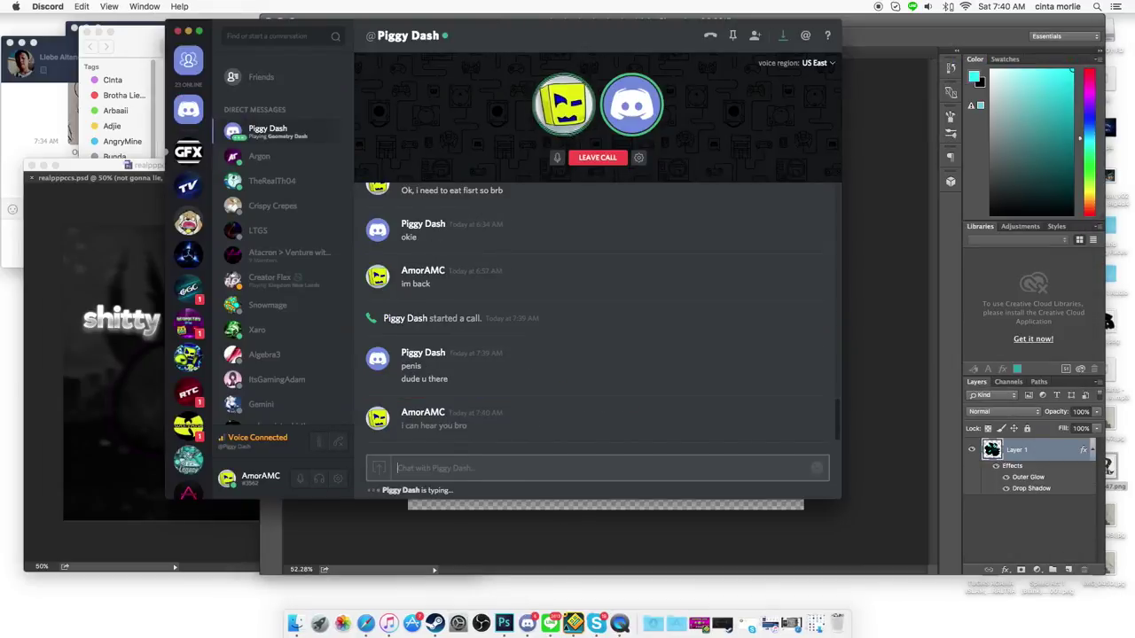
key("super+Tab")
- Place the starry background image and stretch it to cover the canvas
left_click(295, 623)
double_click(305, 142)
left_click_drag(215, 111, 653, 324)
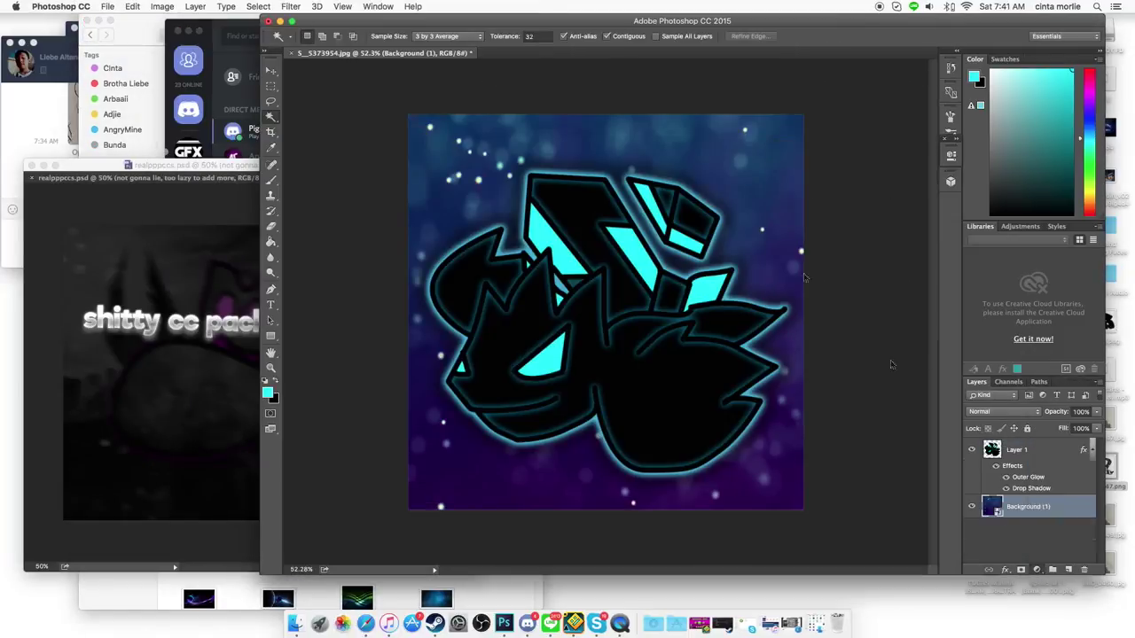
- Darken the colorized background tint and merge it into the background
left_click_drag(807, 279, 812, 279)
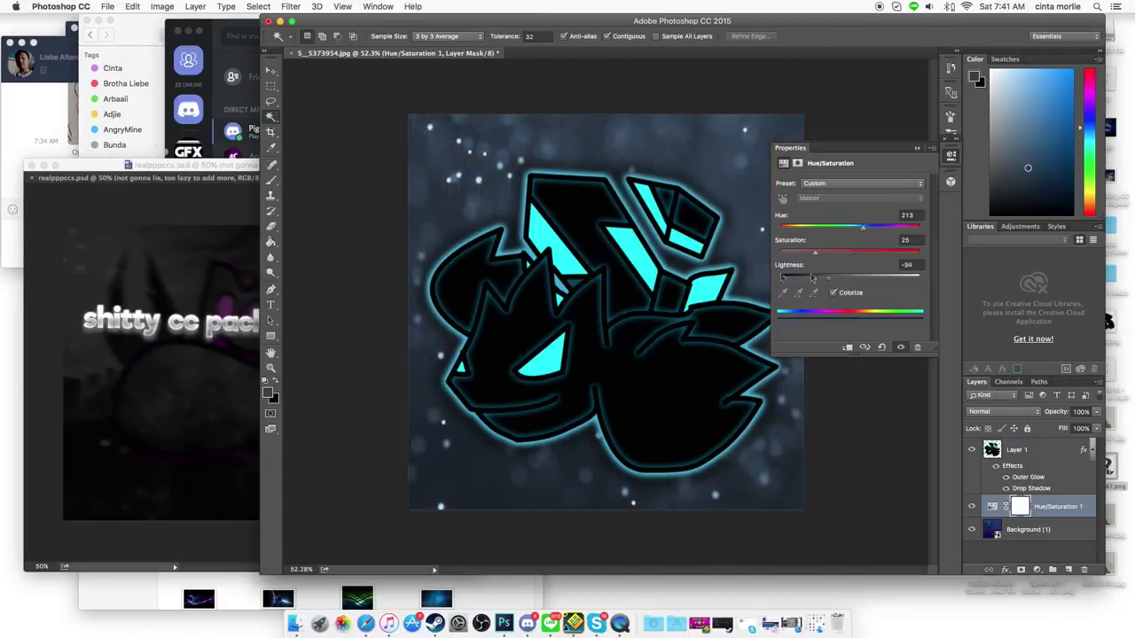
right_click(1055, 506)
left_click(1028, 588)
- Free Transform the artwork, rotating and repositioning it
left_click(1016, 449)
key("ctrl+t")
right_click(696, 266)
left_click(720, 293)
left_click_drag(650, 316, 656, 284)
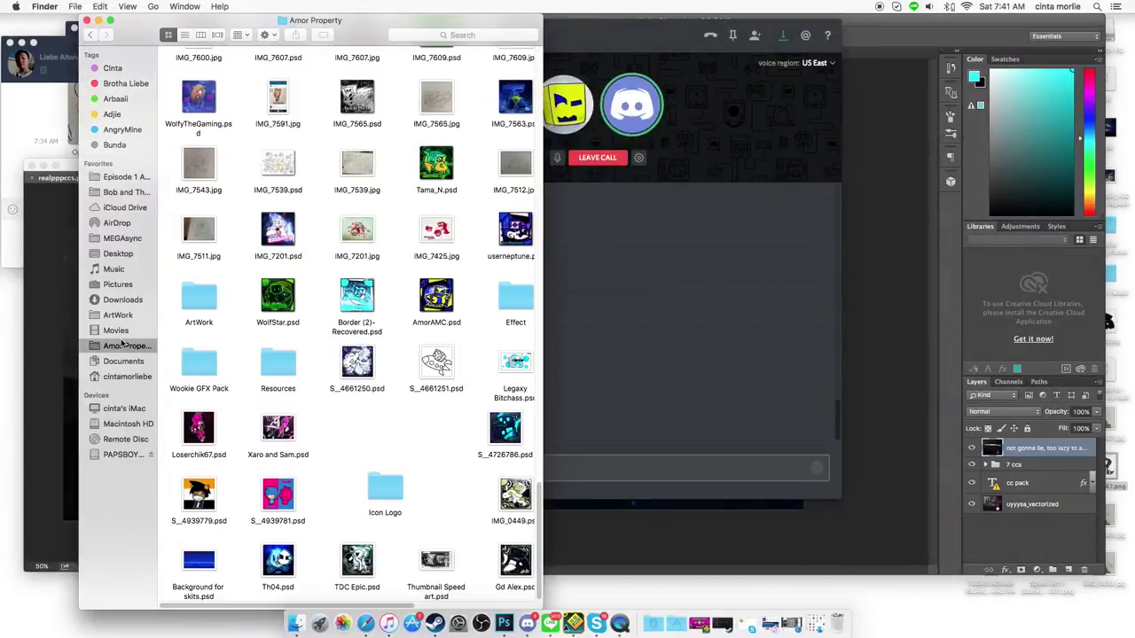
- Place the border image scaled to the canvas, darkened with a merged Hue/Saturation adjustment
left_click_drag(216, 139, 674, 311)
left_click_drag(545, 511, 408, 511)
key("Return")
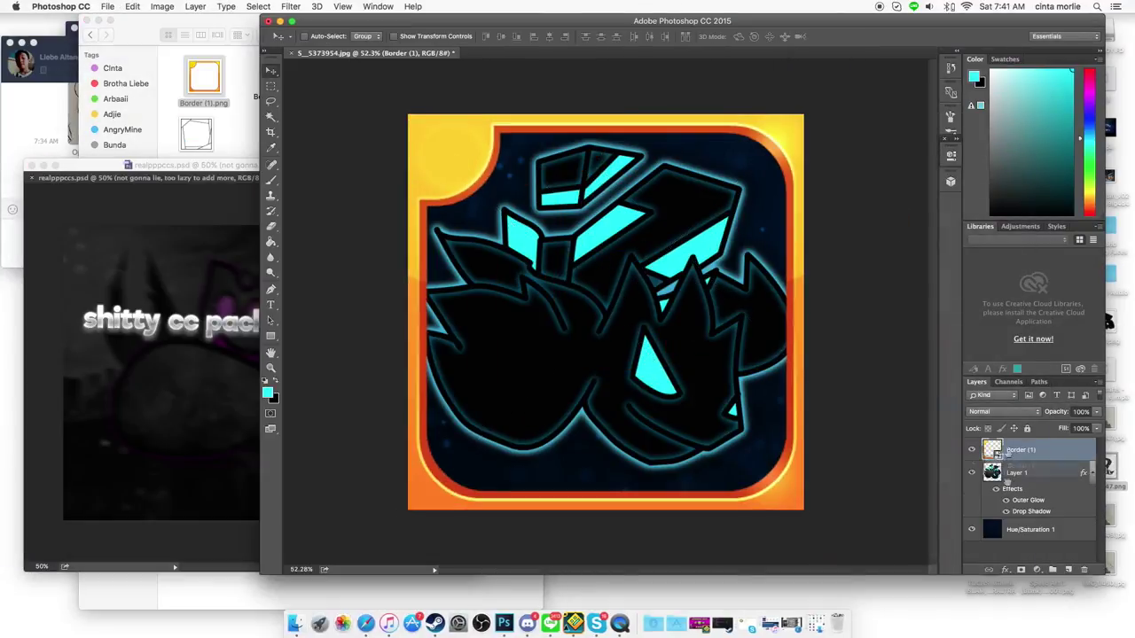
left_click(1037, 569)
right_click(1029, 506)
left_click(975, 493)
- Give the border layer a drop shadow and an outer glow
double_click(1063, 506)
left_click(649, 311)
left_click(649, 295)
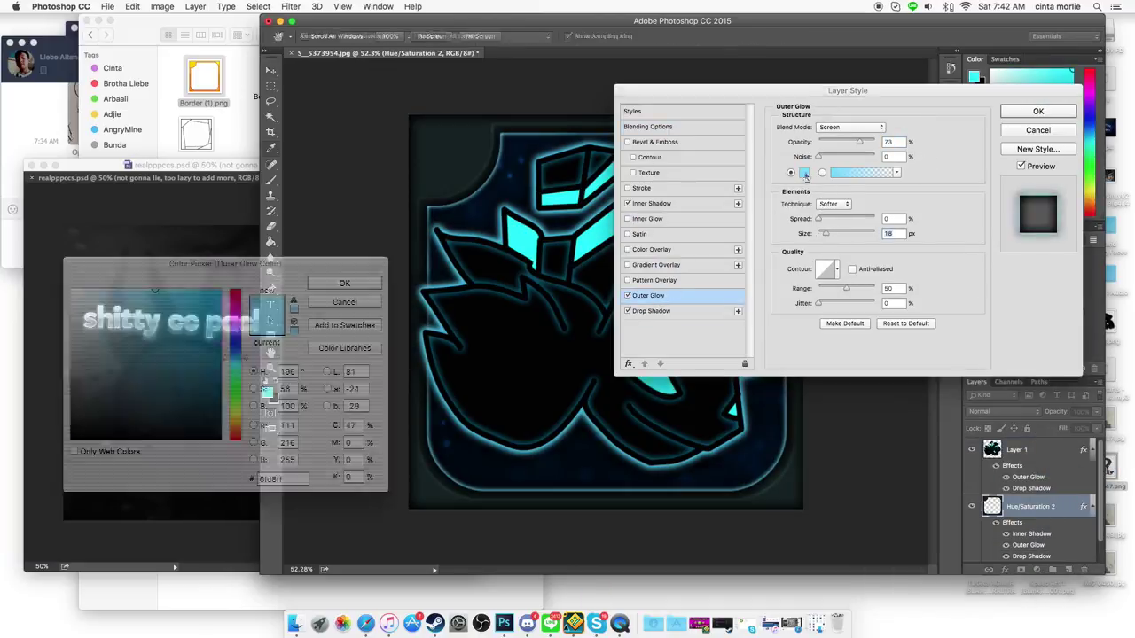
left_click(1038, 111)
- Bring a light texture from the Luna Pack resources into the icon
left_click(222, 178)
left_click(335, 180)
left_click_drag(160, 372, 612, 248)
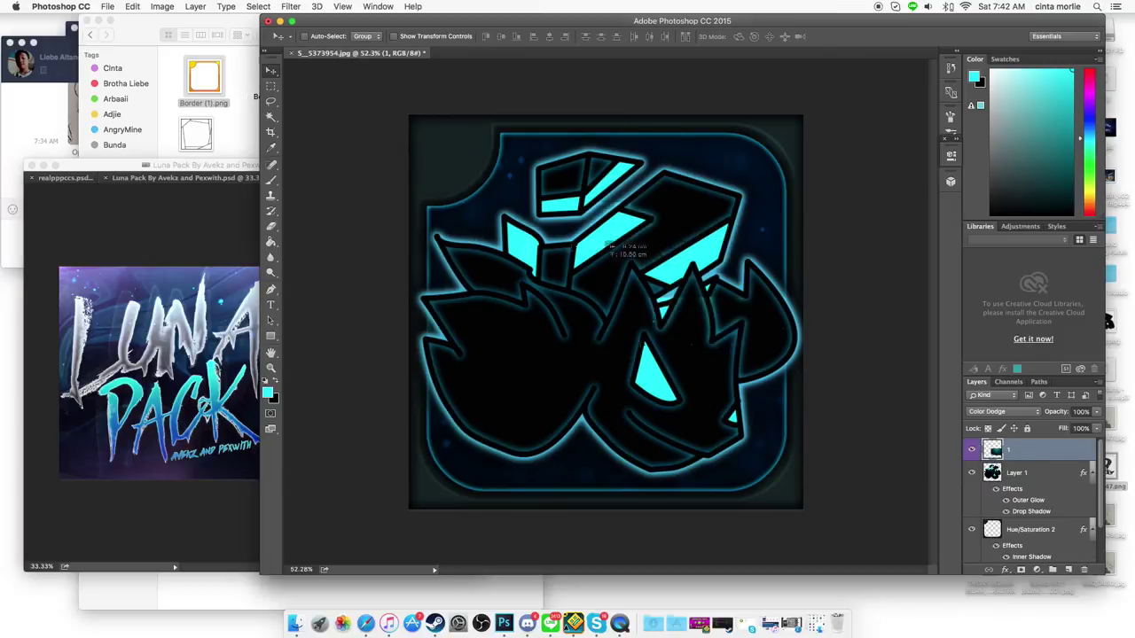
- Enlarge the texture, then add Luna Pack light rays blended as Color Dodge
left_click_drag(743, 308, 904, 320)
left_click(1001, 412)
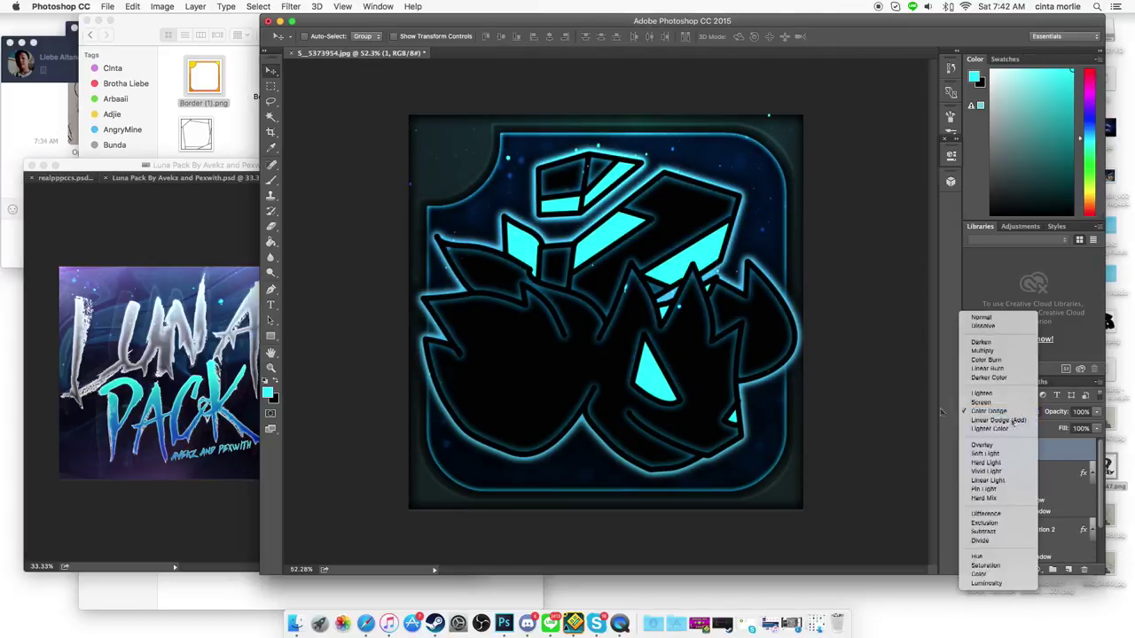
left_click(57, 315)
left_click_drag(57, 315, 603, 310)
key("super+t")
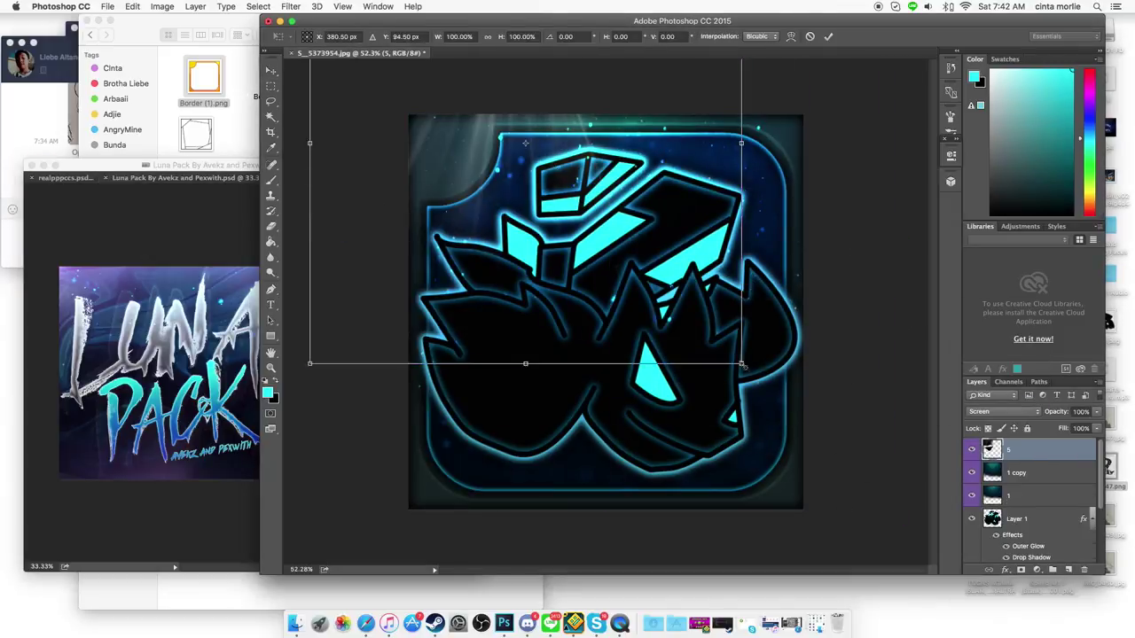
key("Return")
left_click(1002, 412)
left_click(1002, 404)
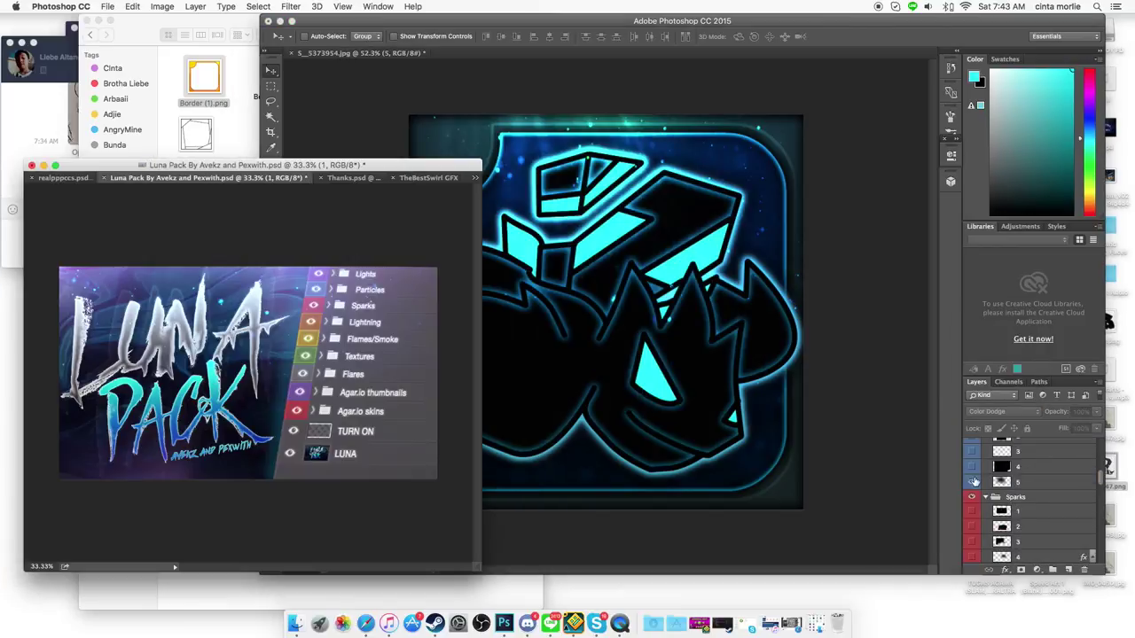
- Bring glow and sparkle art from Thanks.psd into the icon and duplicate the sparkle
left_click(428, 177)
left_click(353, 177)
left_click_drag(177, 373, 609, 361)
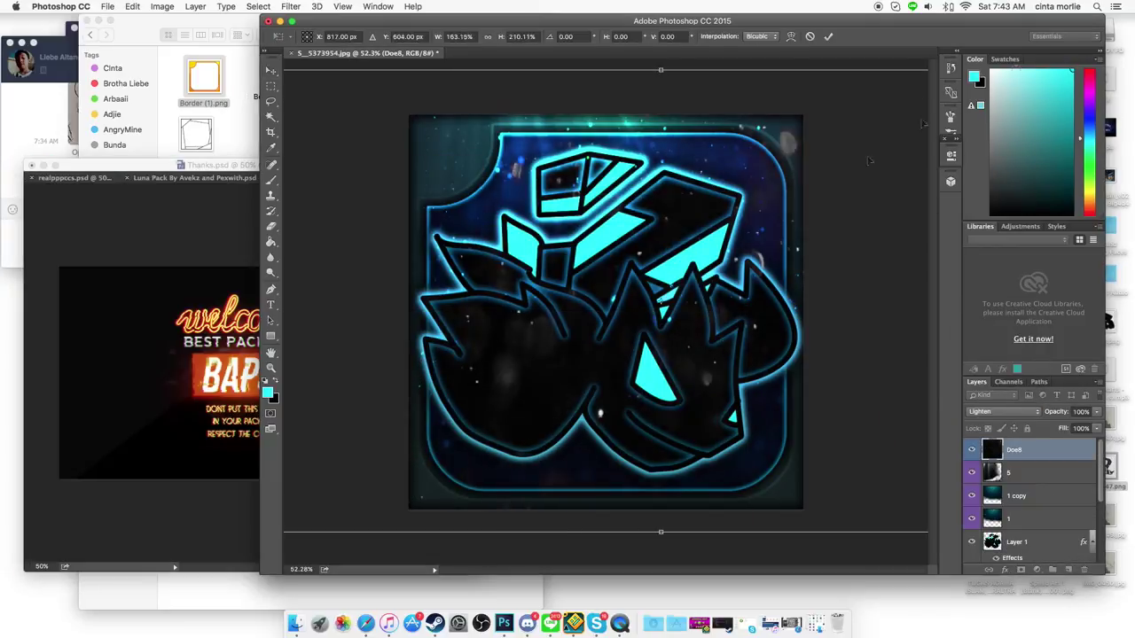
left_click_drag(177, 373, 678, 202)
left_click_drag(1048, 511, 1029, 483)
key("super+j")
key("super+t")
- Adjust the border layer's shadow style settings
double_click(1048, 463)
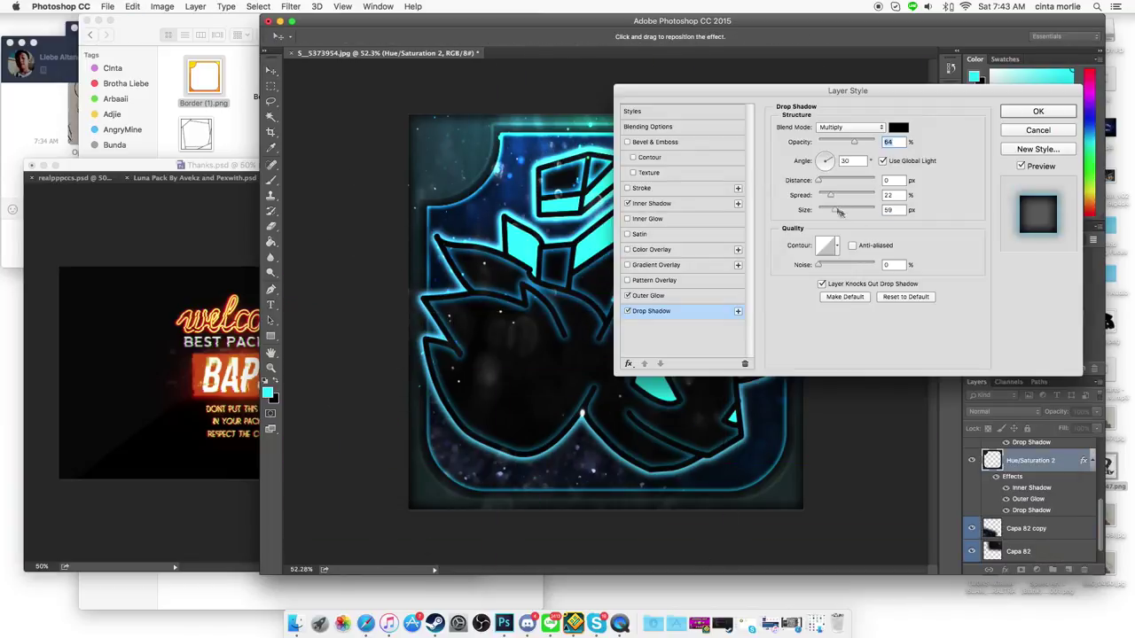
key("Return")
left_click(378, 373)
- Add a colour-adjusted brush streak with a new blend mode and duplicate it
left_click_drag(977, 514, 674, 457)
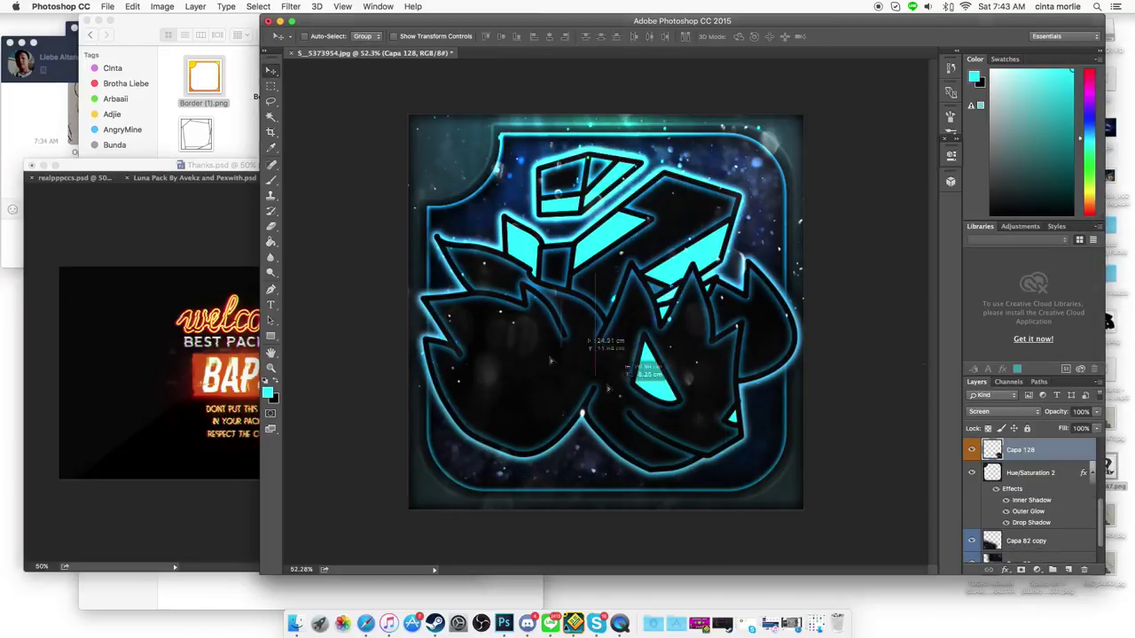
left_click(1054, 466)
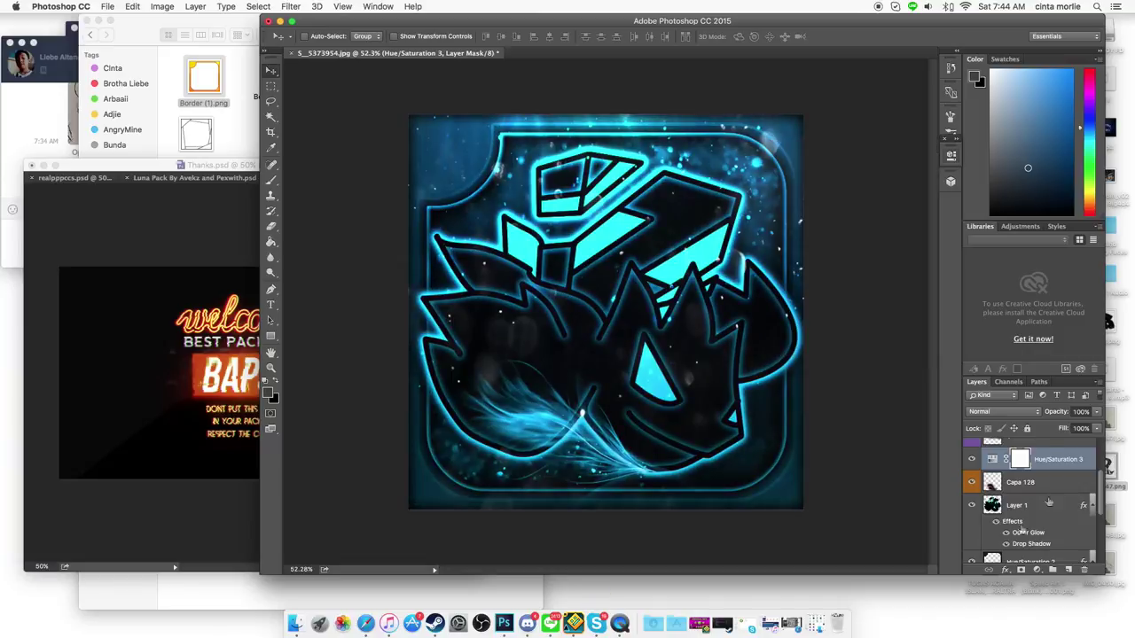
left_click(986, 413)
key("ctrl+alt+shift+t")
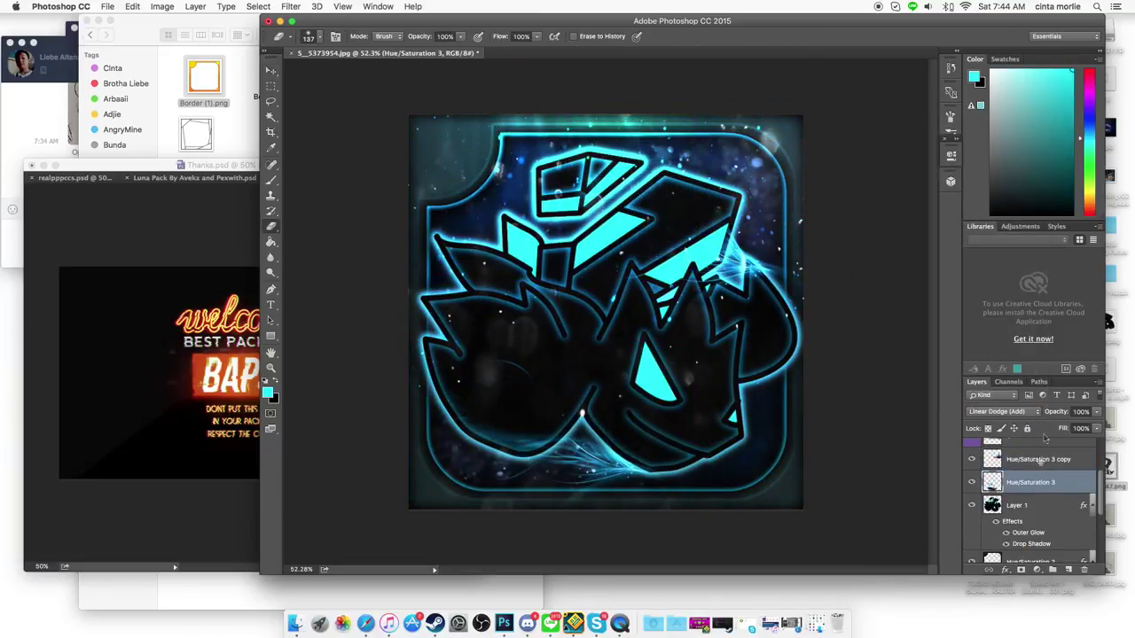
- Add the Mbaps-Stocks texture layer and hide the golden shard layers in Thanks.psd
key("ctrl+Tab")
left_click_drag(972, 514, 603, 310)
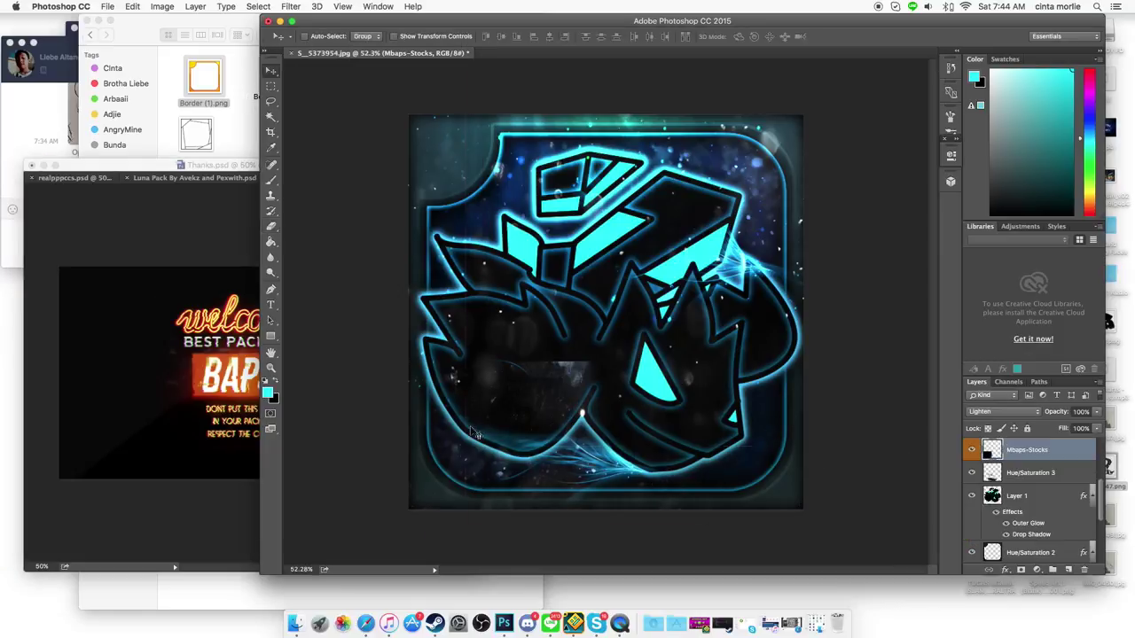
left_click(25, 306)
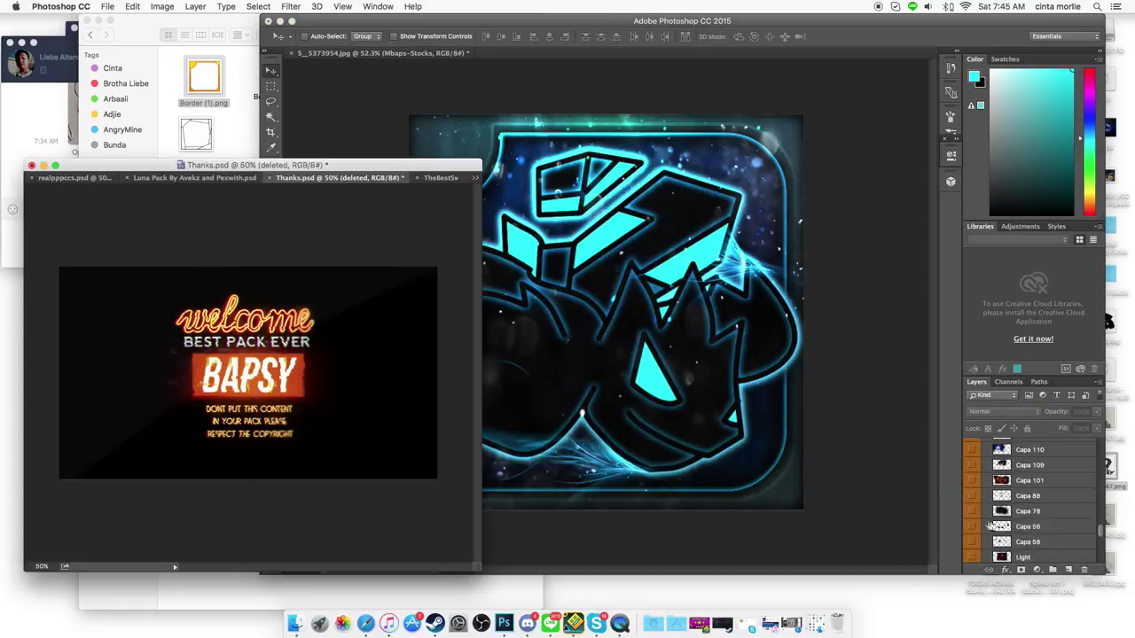
left_click(972, 493)
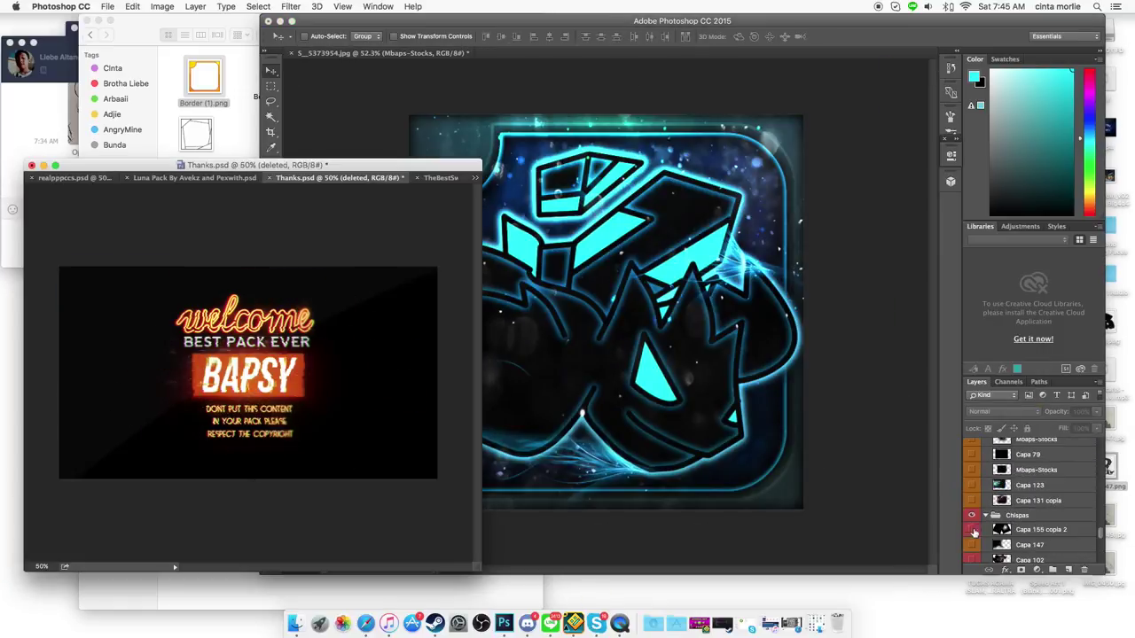
- Copy the magic circle from TheBestSwirl, blend it as Linear Dodge and merge its tint
left_click(441, 177)
left_click(972, 531)
left_click_drag(249, 372, 629, 437)
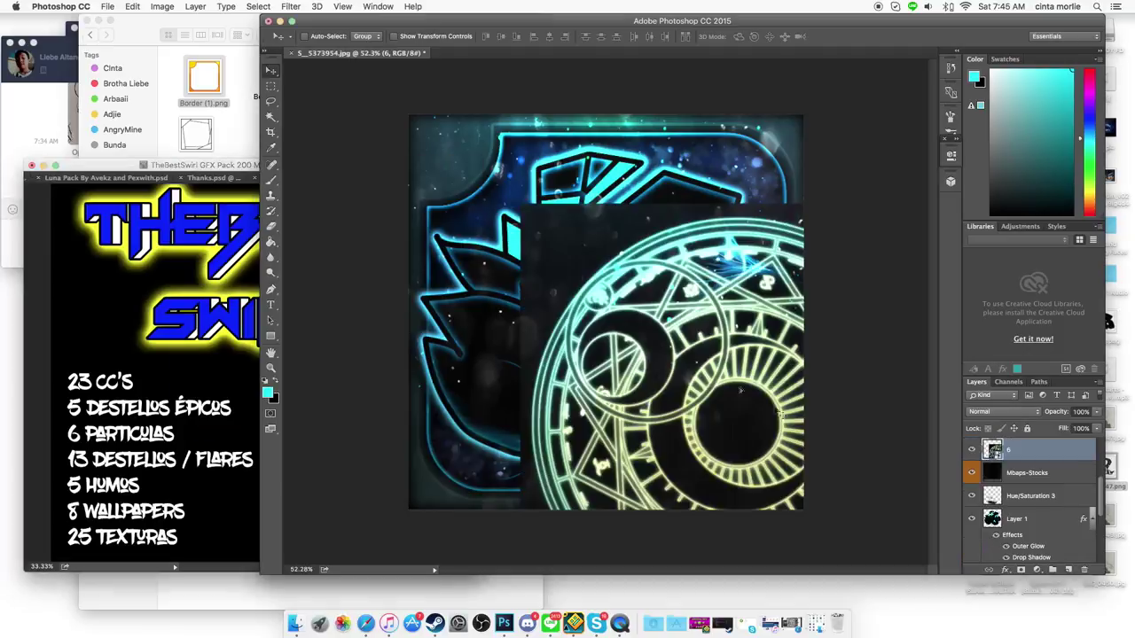
key("Return")
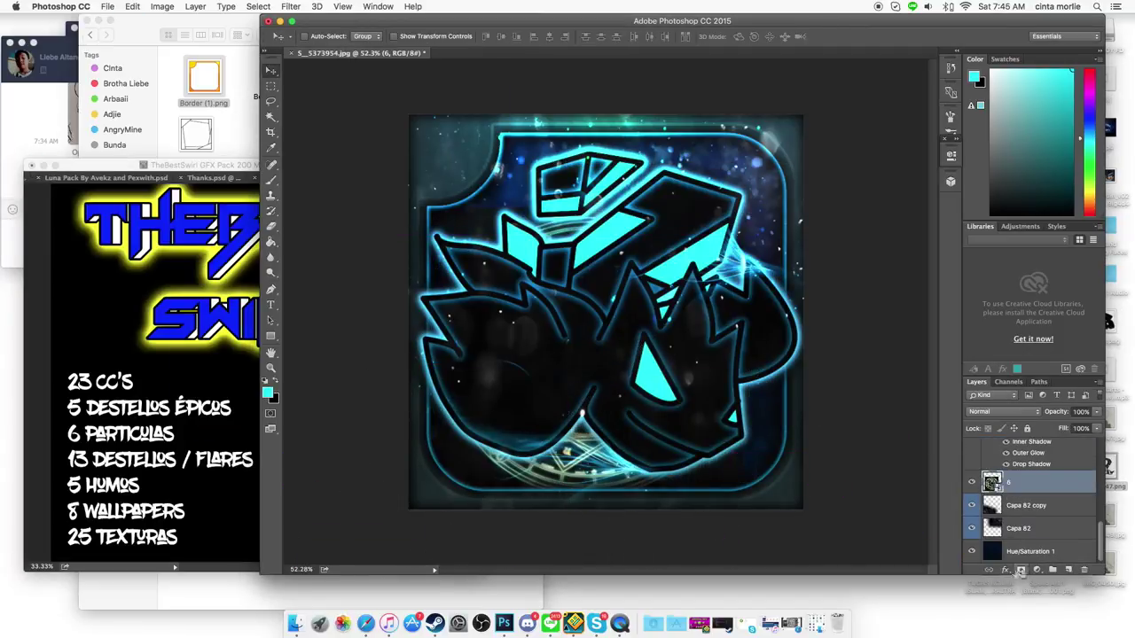
left_click(917, 149)
key("ctrl+e")
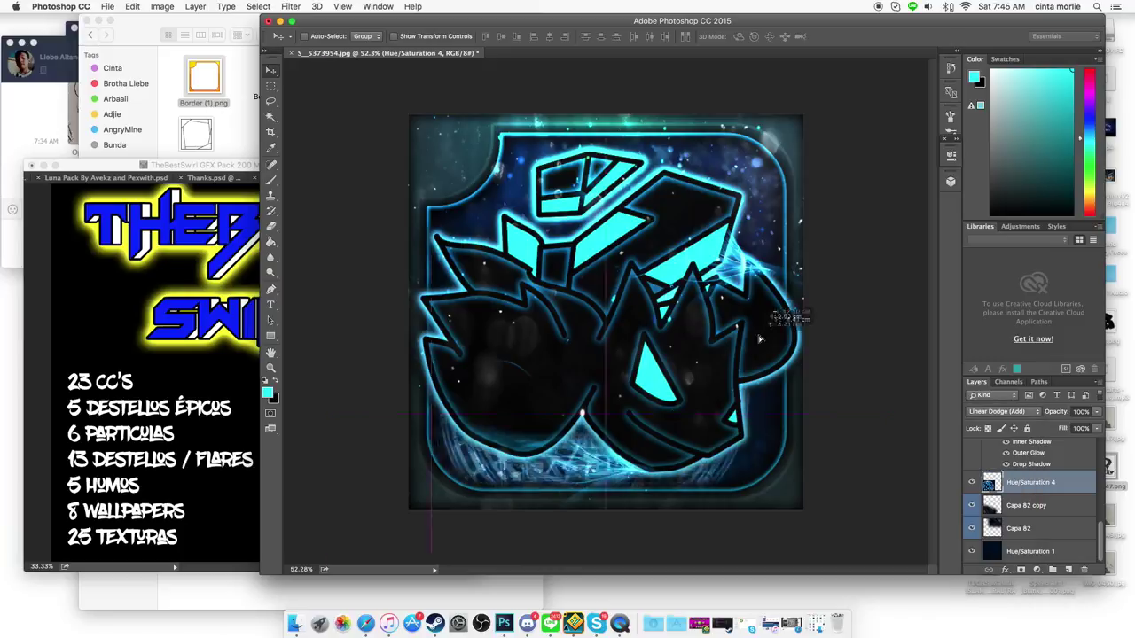
- Apply a Twirl distortion filter to the magic circle
left_click(289, 6)
left_click(452, 237)
left_click(896, 285)
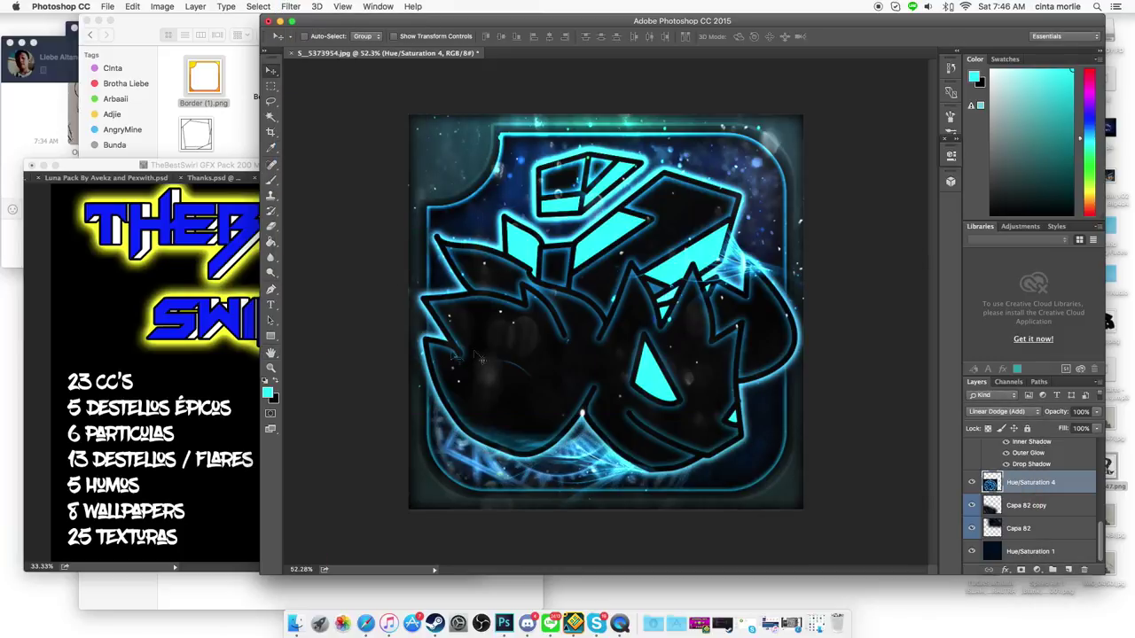
right_click(1059, 482)
- Merge the selected layers and bring the red flare layer from the resource pack into the icon
left_click(922, 406)
left_click(1096, 412)
key("ctrl+Tab")
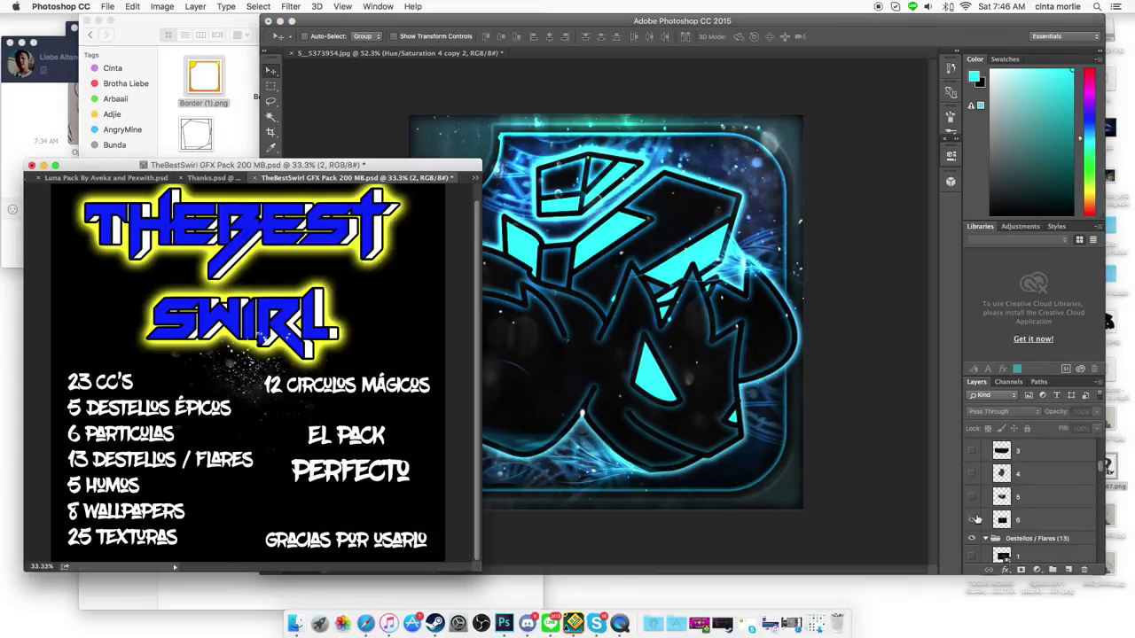
left_click_drag(973, 448, 483, 249)
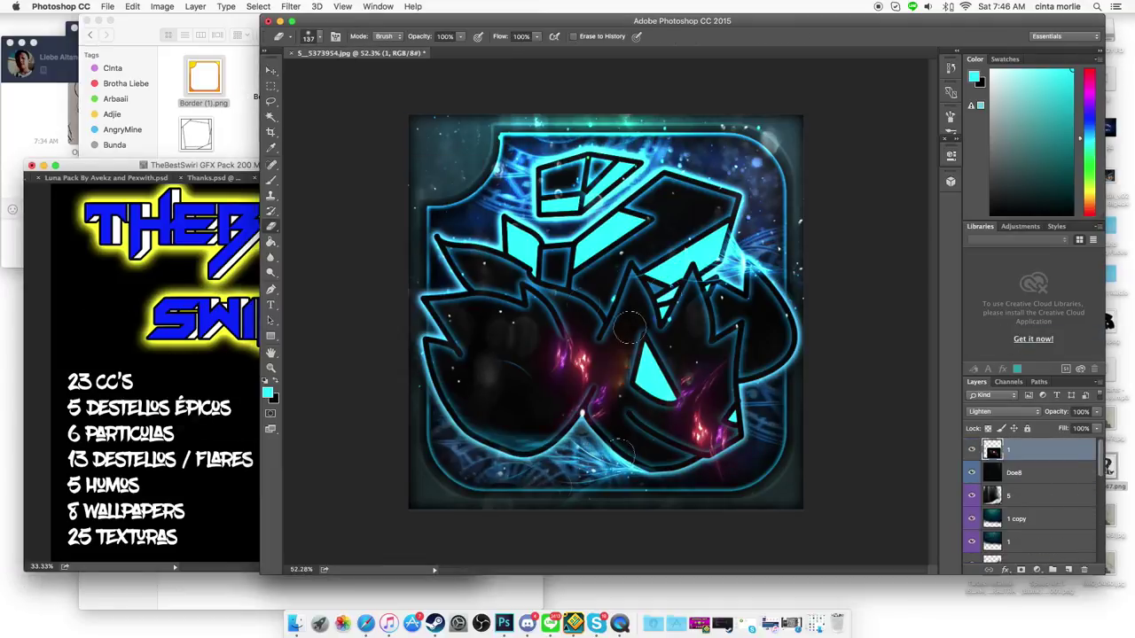
- Brighten the flare with a Brightness/Contrast adjustment and move layer 1 to the bottom
left_click(1037, 569)
left_click(1001, 314)
left_click_drag(851, 229, 895, 229)
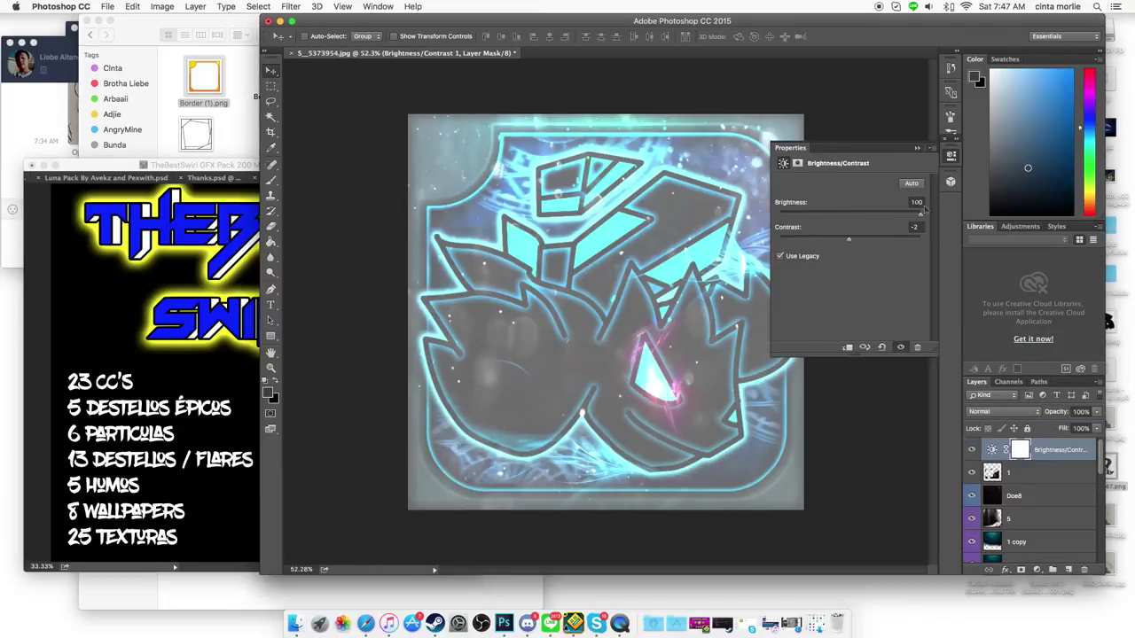
left_click(950, 156)
left_click_drag(1019, 470, 1020, 552)
- Tint the flare blue with a colorized Hue/Saturation adjustment at saturation 89
left_click(1039, 569)
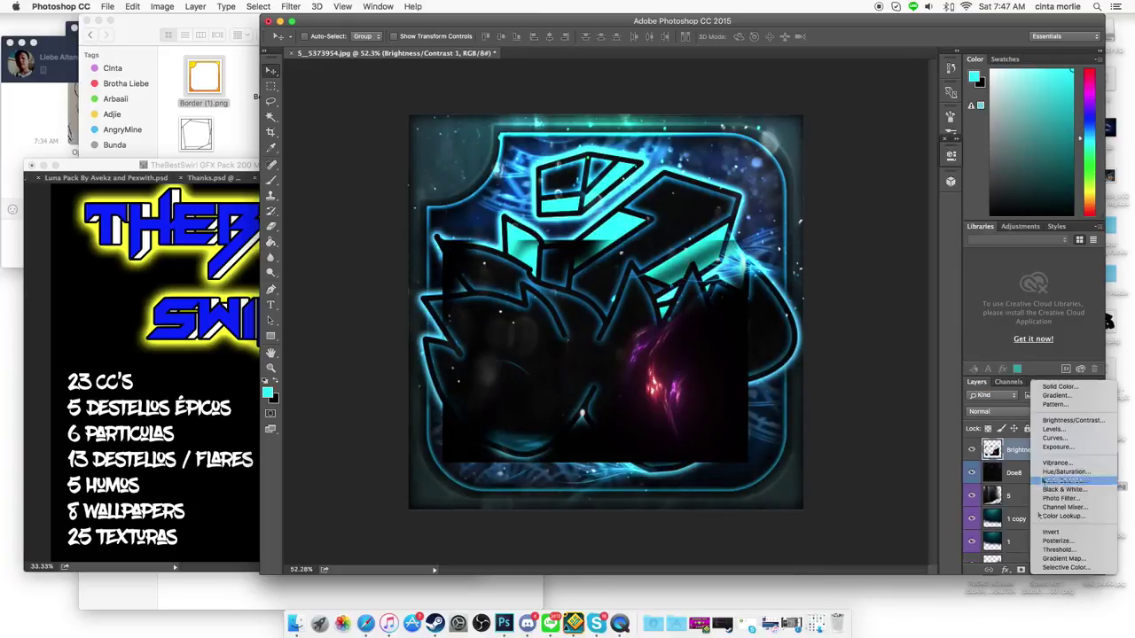
left_click(1064, 471)
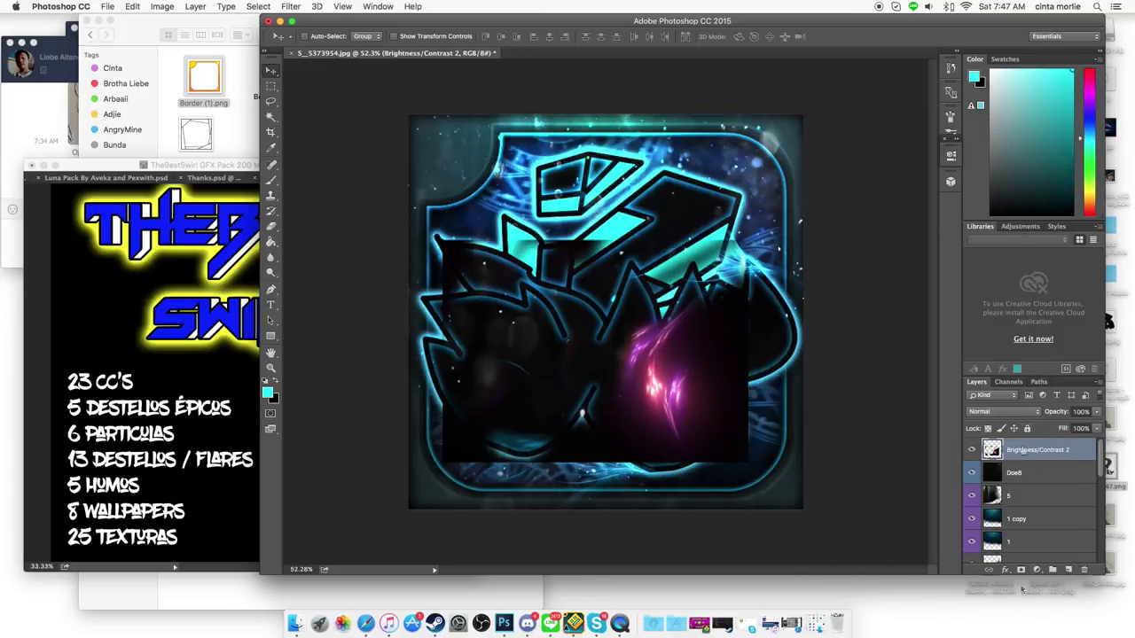
left_click(832, 292)
left_click_drag(867, 251, 906, 252)
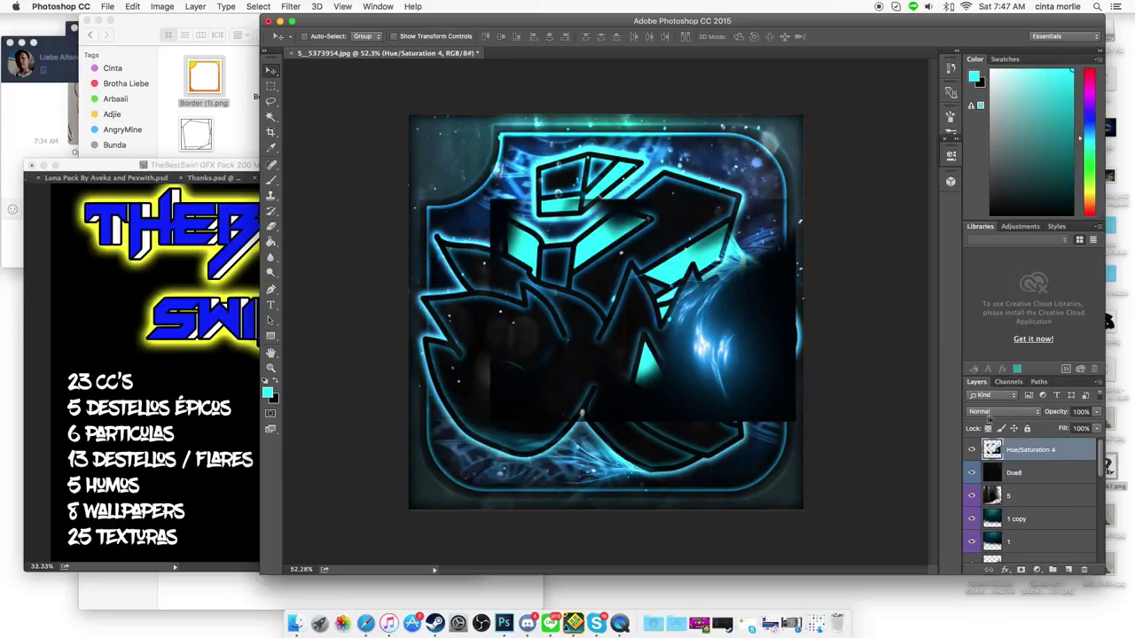
- Duplicate the blue flare, rotate and reposition the copy, then duplicate it again
key("ctrl+j")
key("ctrl+t")
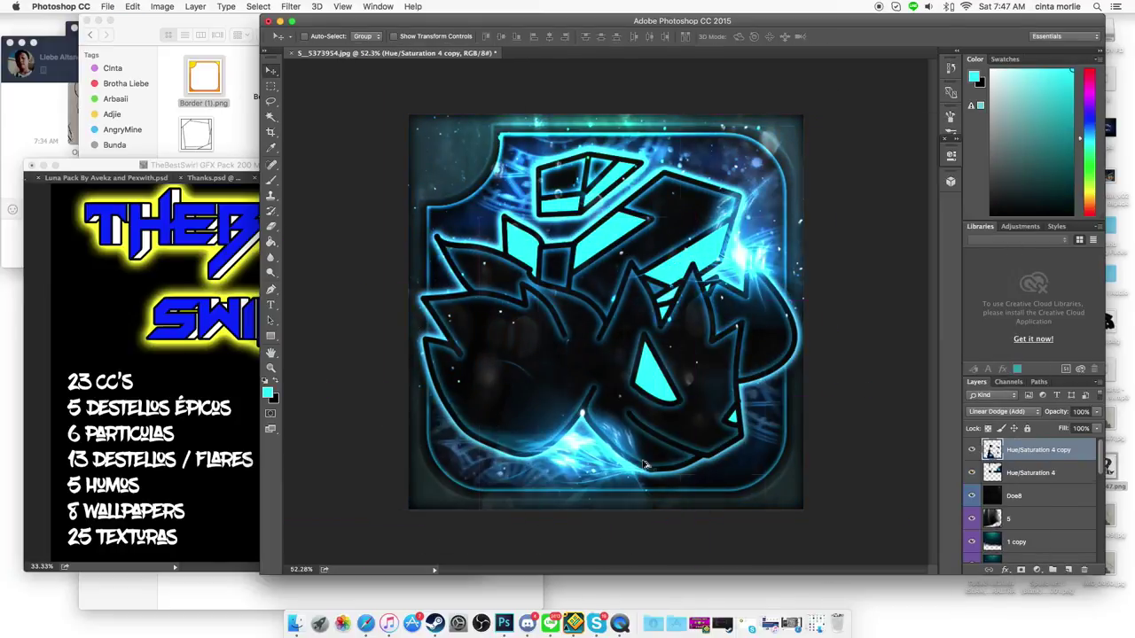
left_click_drag(764, 284, 680, 396)
key("Return")
key("ctrl+j")
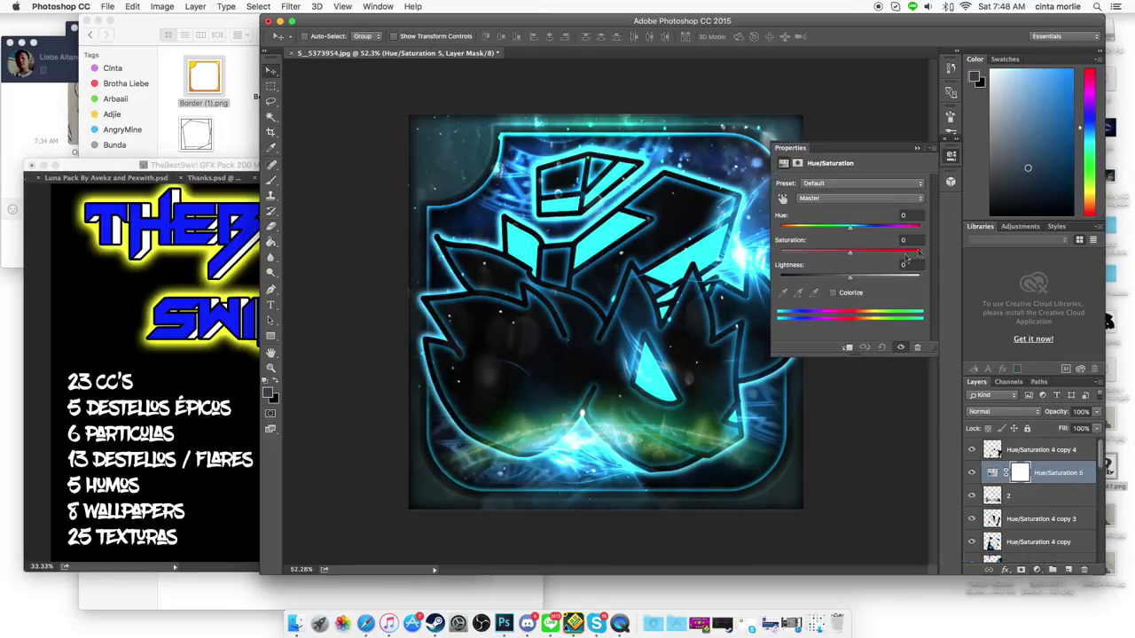
- Merge the tint into the flare, blend it as Linear Dodge (Add), and add another colorized Hue/Saturation
right_click(1029, 472)
left_click(962, 470)
left_click(1004, 412)
left_click(1002, 372)
left_click_drag(621, 443, 681, 488)
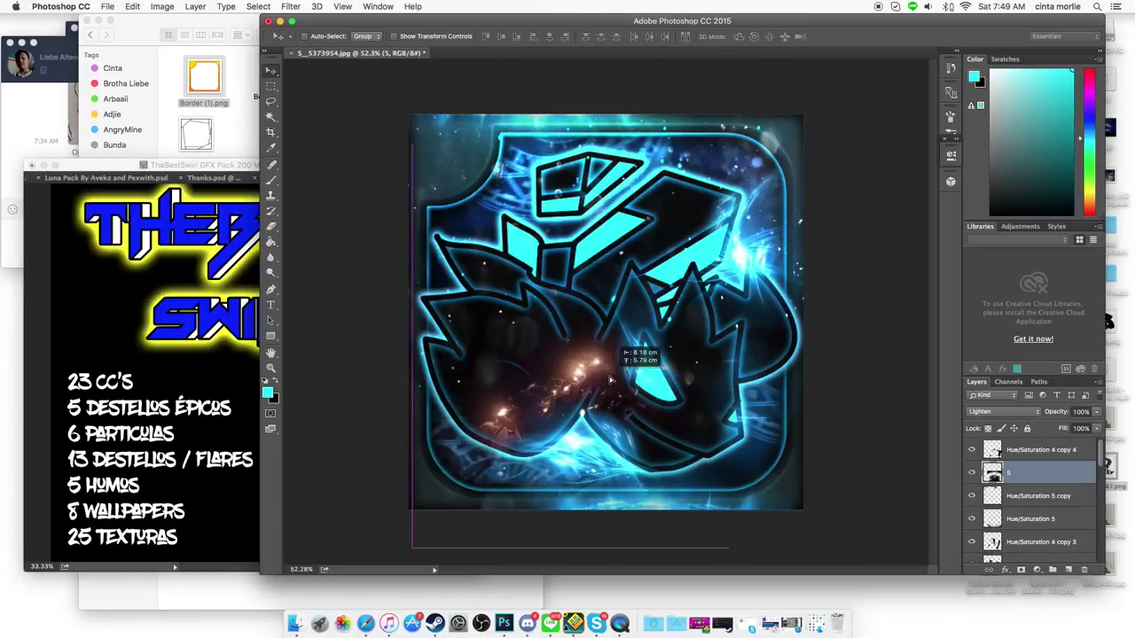
left_click(1037, 569)
left_click(1061, 472)
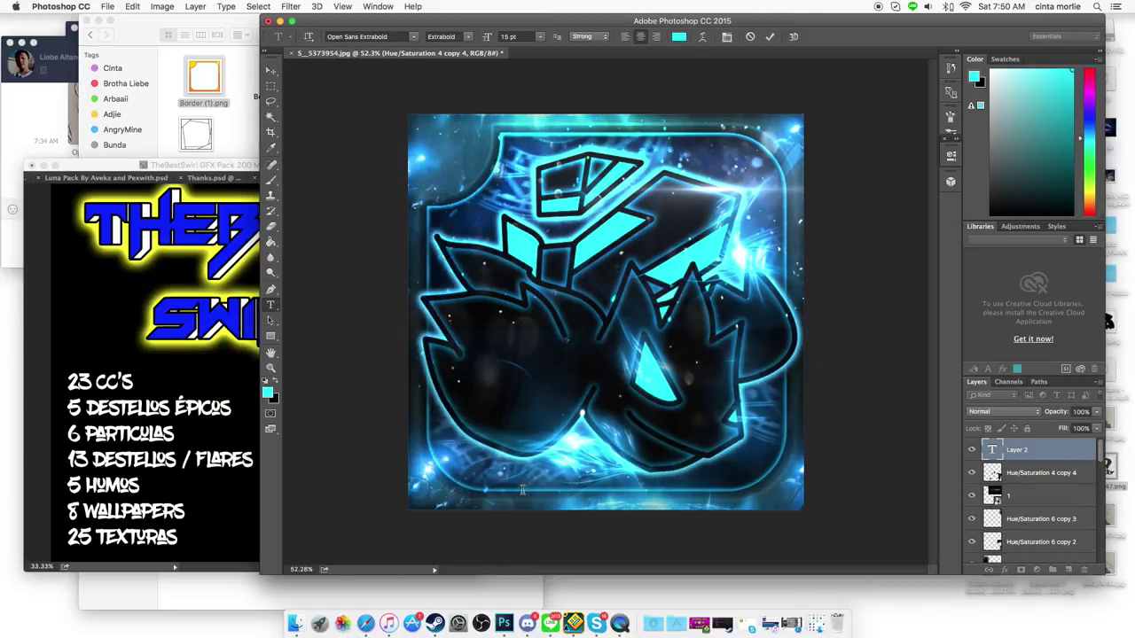
- Send a Discord chat message and open a different direct message conversation
left_click(527, 623)
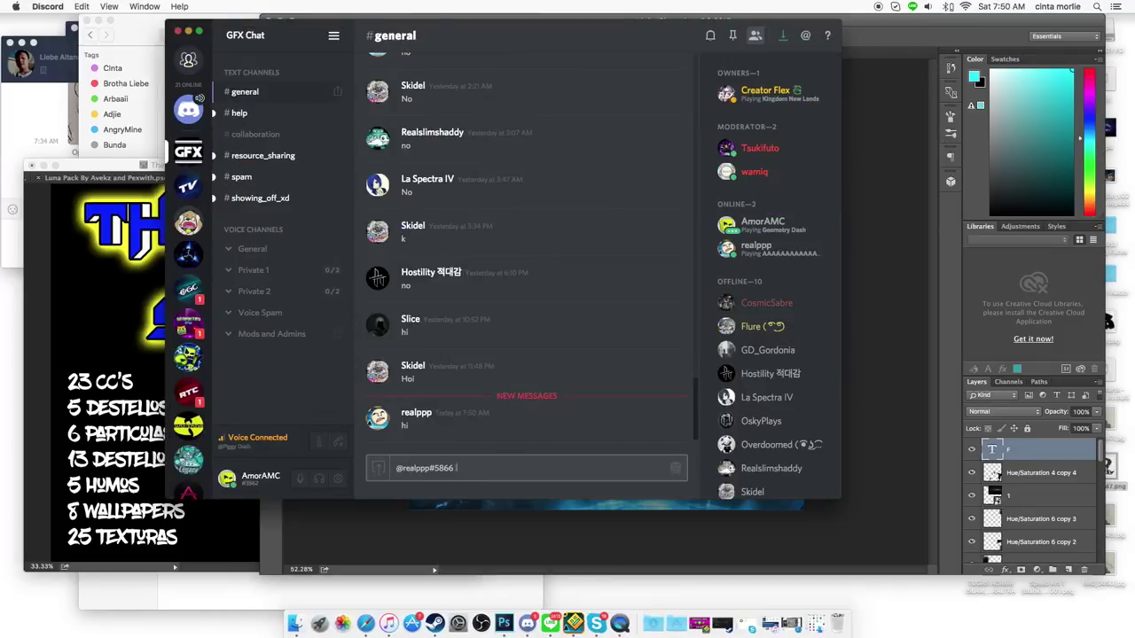
key("Return")
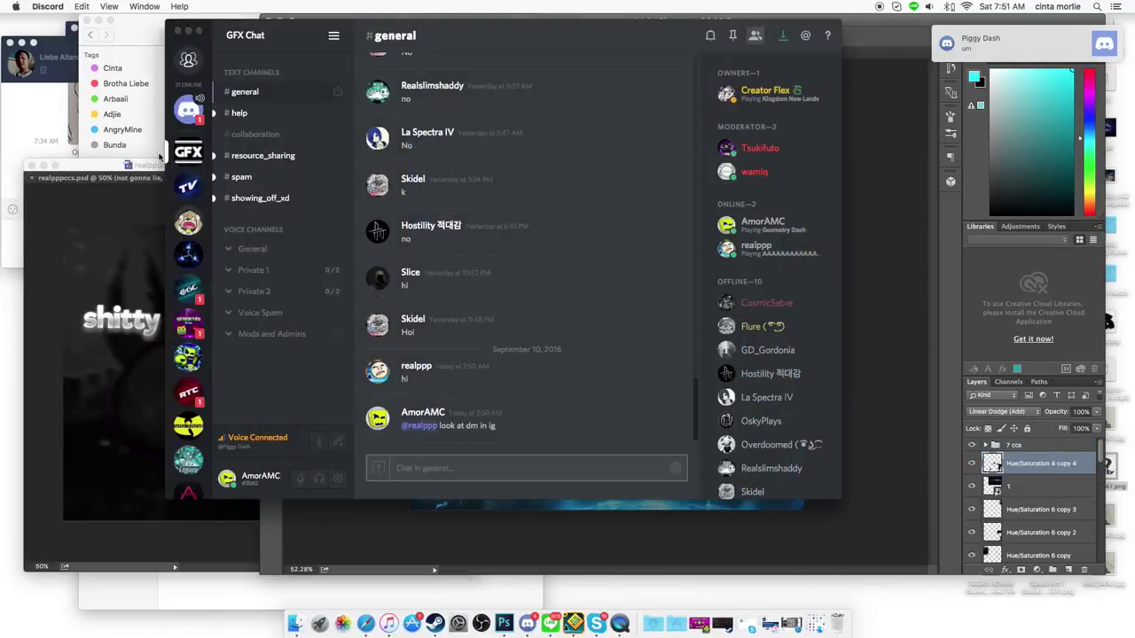
left_click(188, 60)
left_click(288, 159)
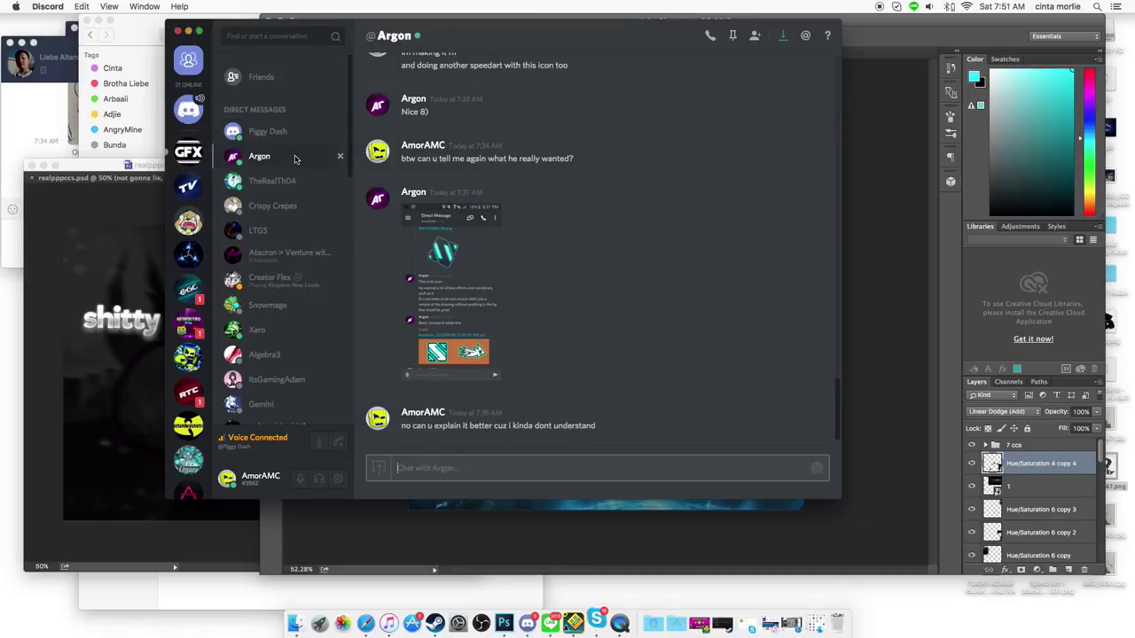
left_click(548, 503)
- Add enlarged 'Fusion' text near the bottom left and try the ESP Regular font
left_click(525, 486)
left_click_drag(535, 484, 671, 431)
key("Return")
left_click(414, 36)
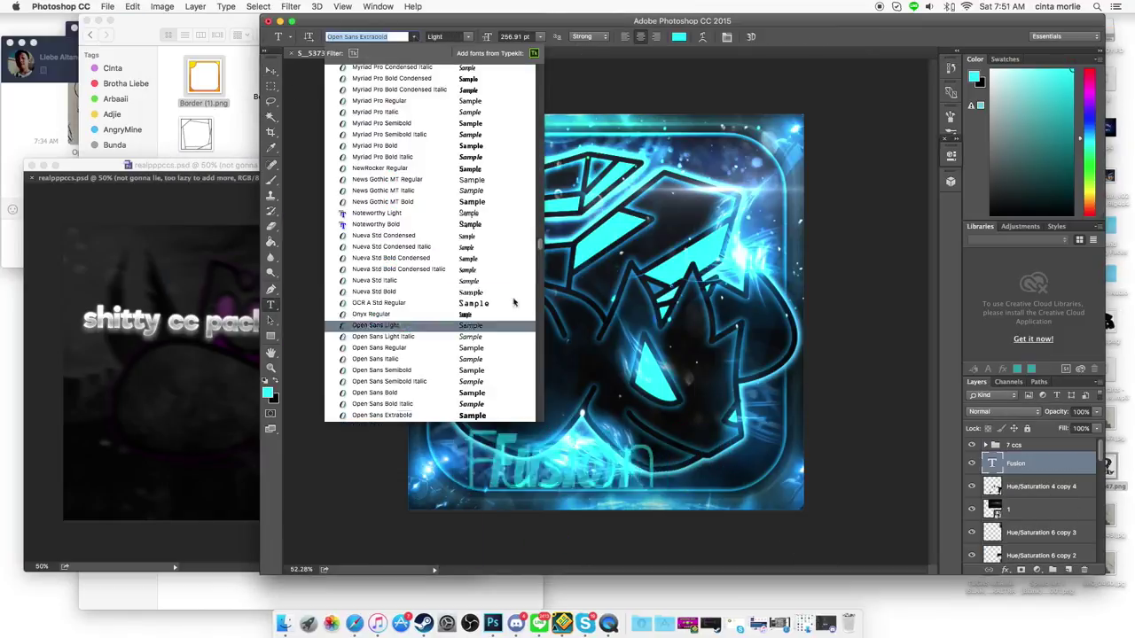
scroll(471, 229, "down", 10)
scroll(471, 229, "down", 10)
scroll(471, 229, "up", 10)
left_click(426, 251)
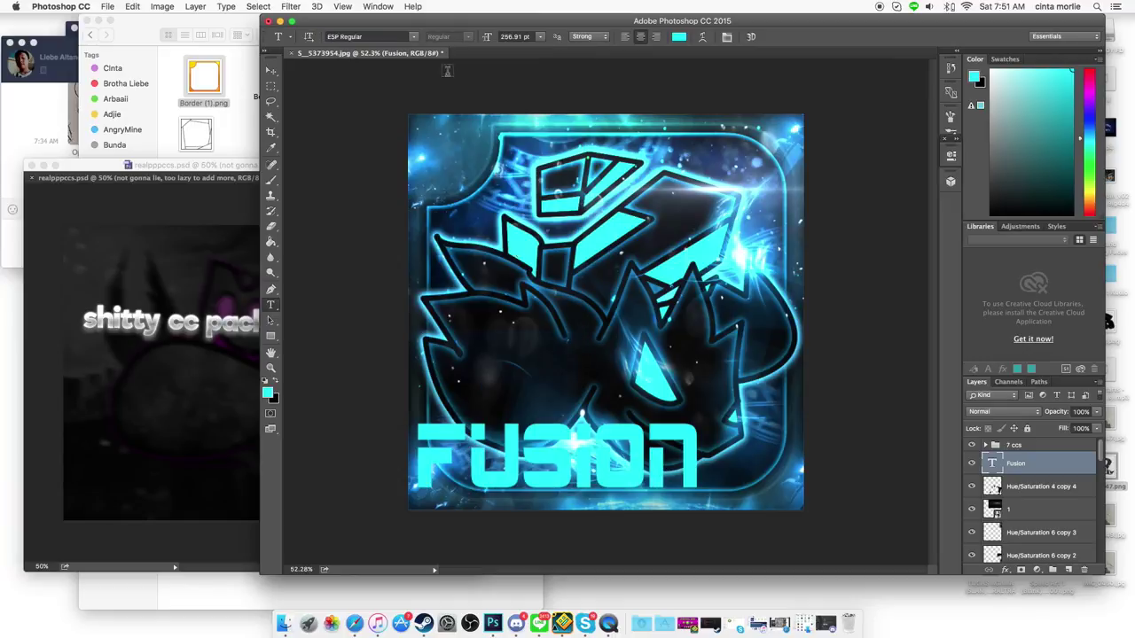
- Switch the 'Fusion' text to a stylised display font
left_click(413, 37)
scroll(472, 229, "up", 5)
scroll(471, 228, "up", 5)
left_click(416, 221)
- Give the text a light cyan Outer Glow and a Drop Shadow
left_click(1034, 569)
left_click(998, 439)
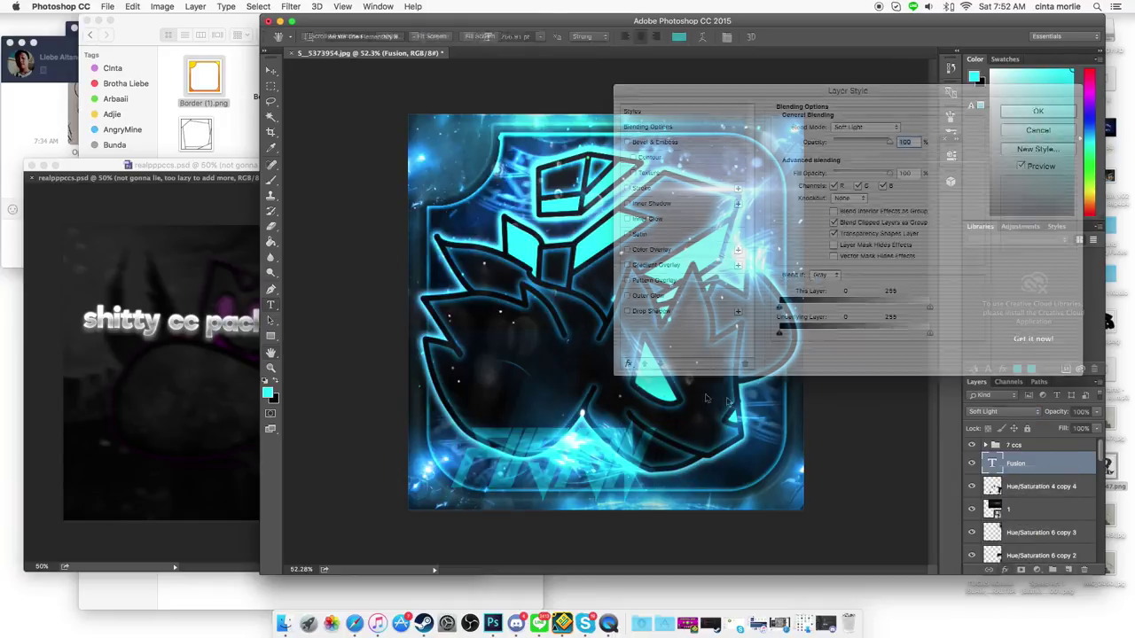
left_click(647, 295)
left_click(804, 172)
left_click(346, 287)
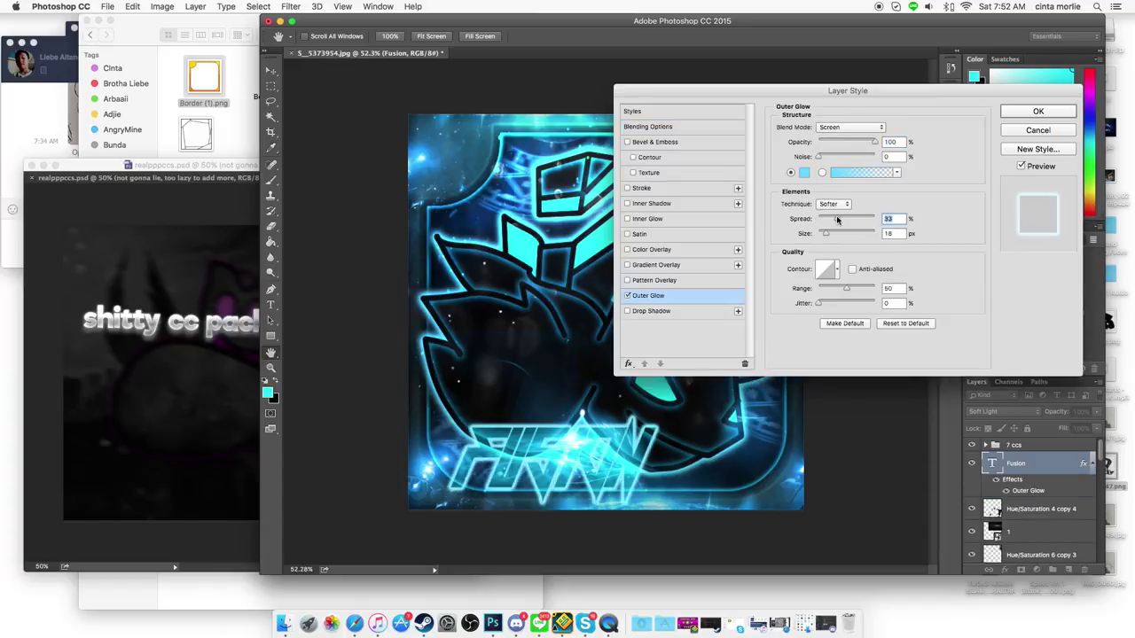
left_click(652, 311)
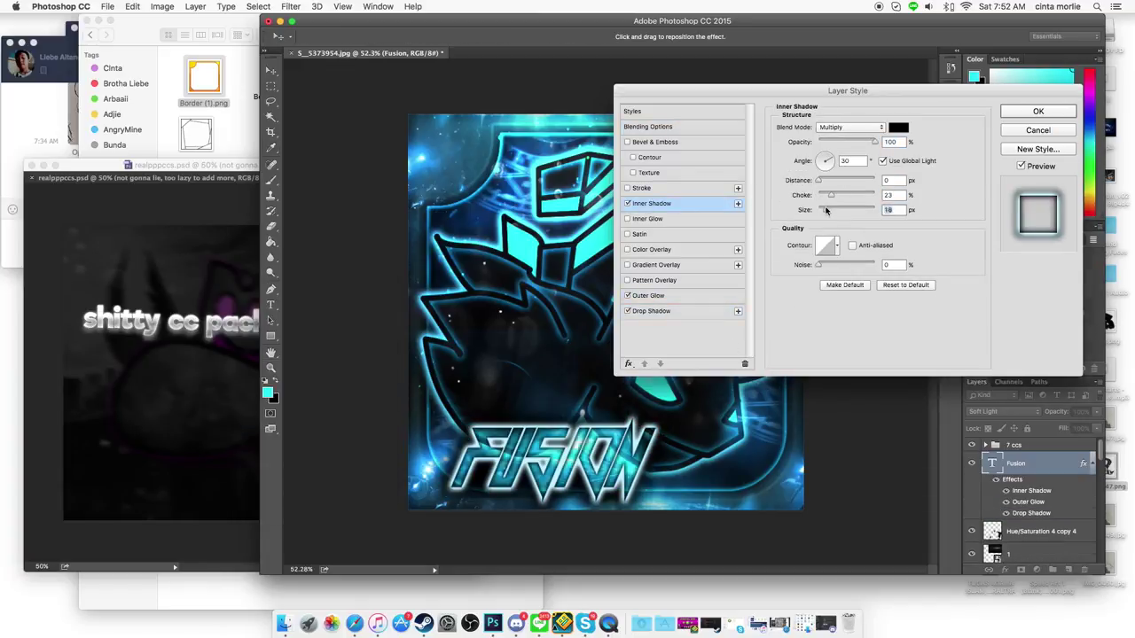
key("Return")
- Warp the 'Fusion' text with the Twist style
left_click(909, 204)
left_click(838, 392)
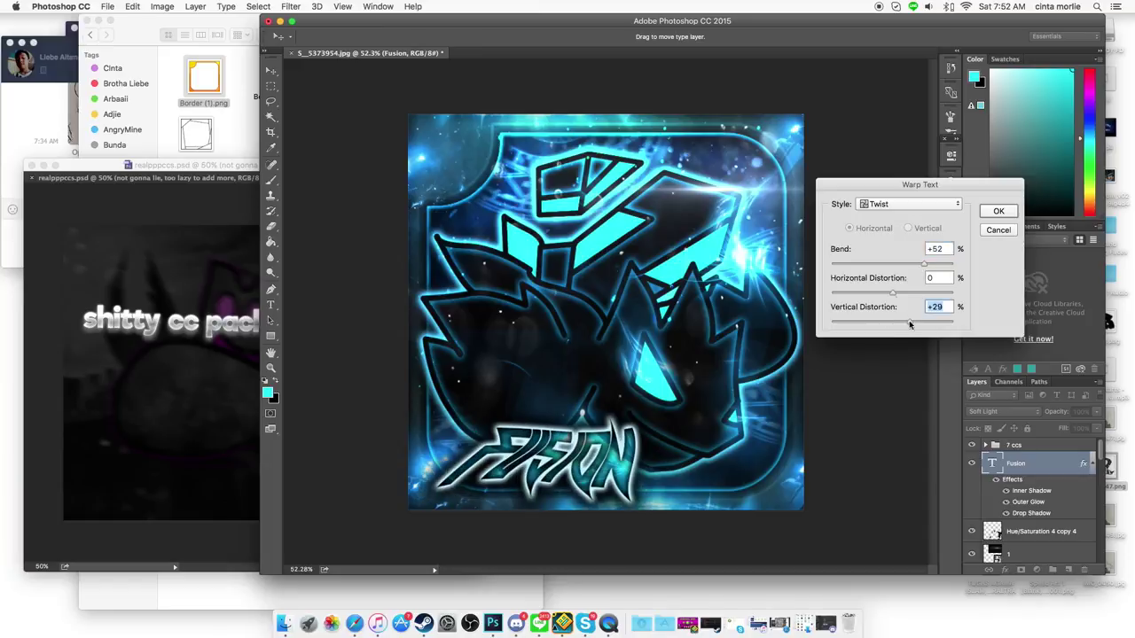
left_click(996, 211)
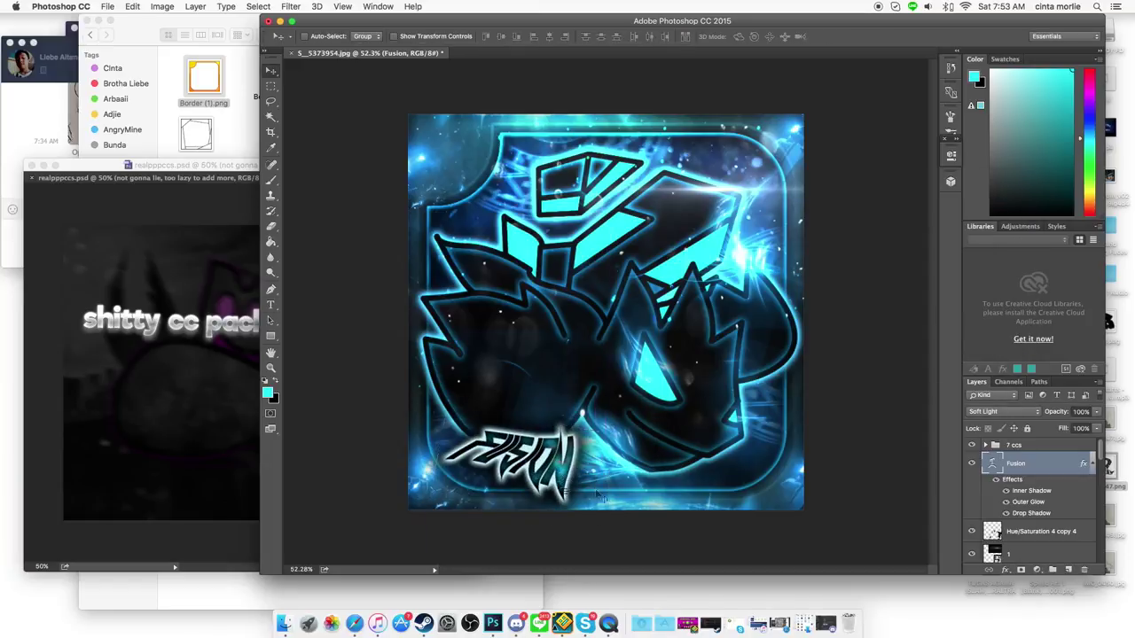
- Shrink the text's outer glow size to 18 px
double_click(1028, 502)
left_click(804, 172)
key("Return")
left_click_drag(830, 237, 825, 235)
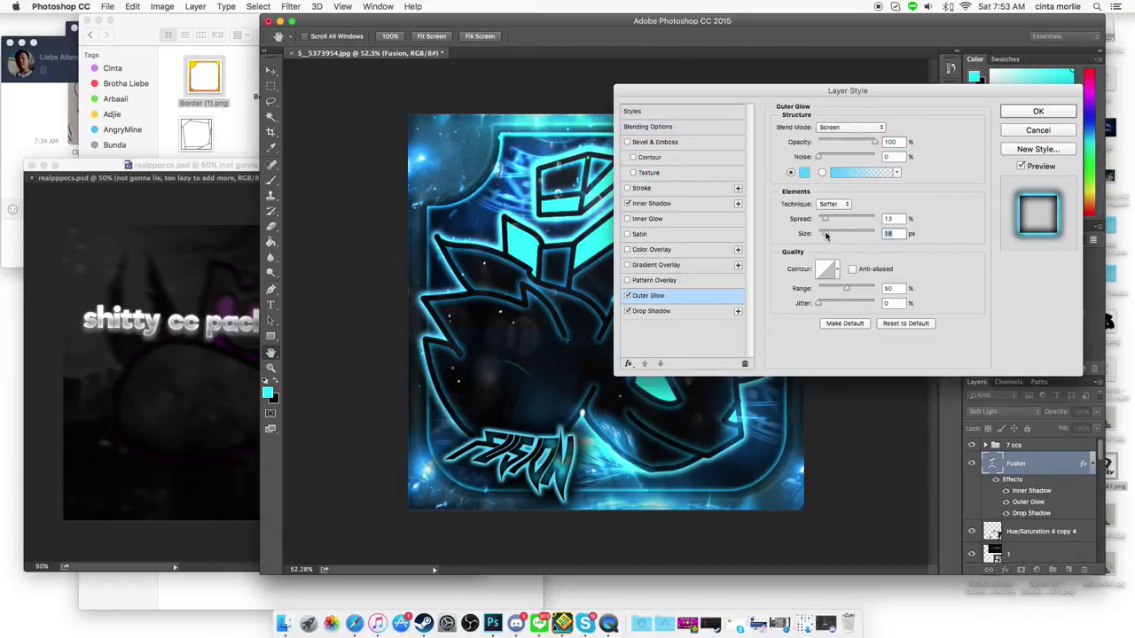
key("Return")
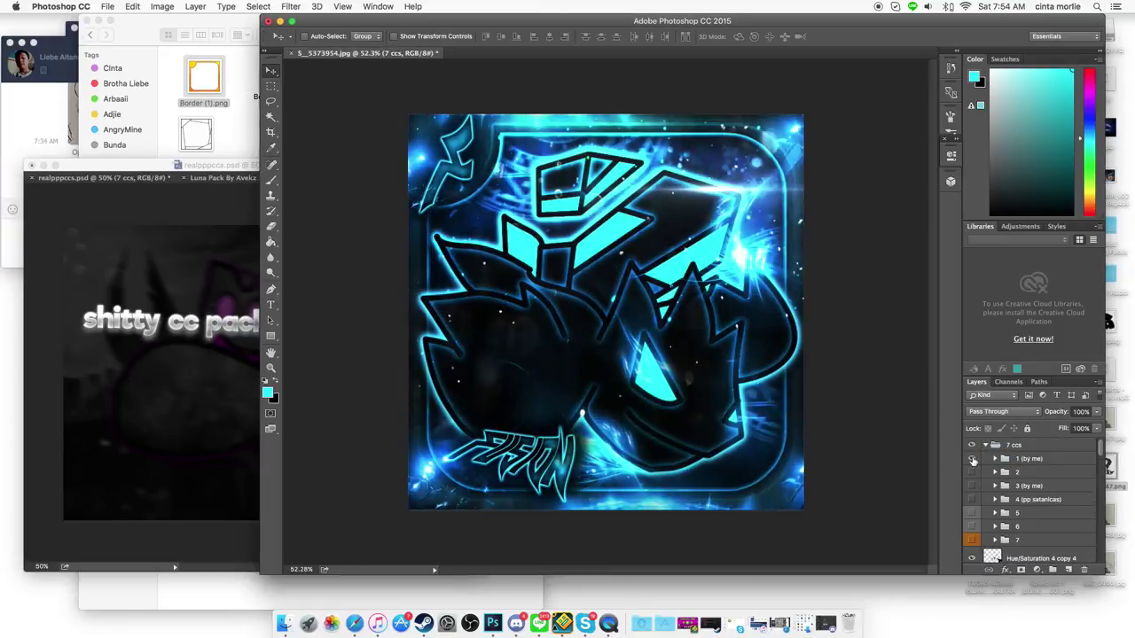
- Toggle the '7 ccs' grades, comparing purple against cyan, and hide the Photo Filter to keep cyan
left_click(973, 459)
left_click(972, 471)
left_click(973, 520)
scroll(970, 518, "down", 1)
left_click(970, 517)
left_click(969, 518)
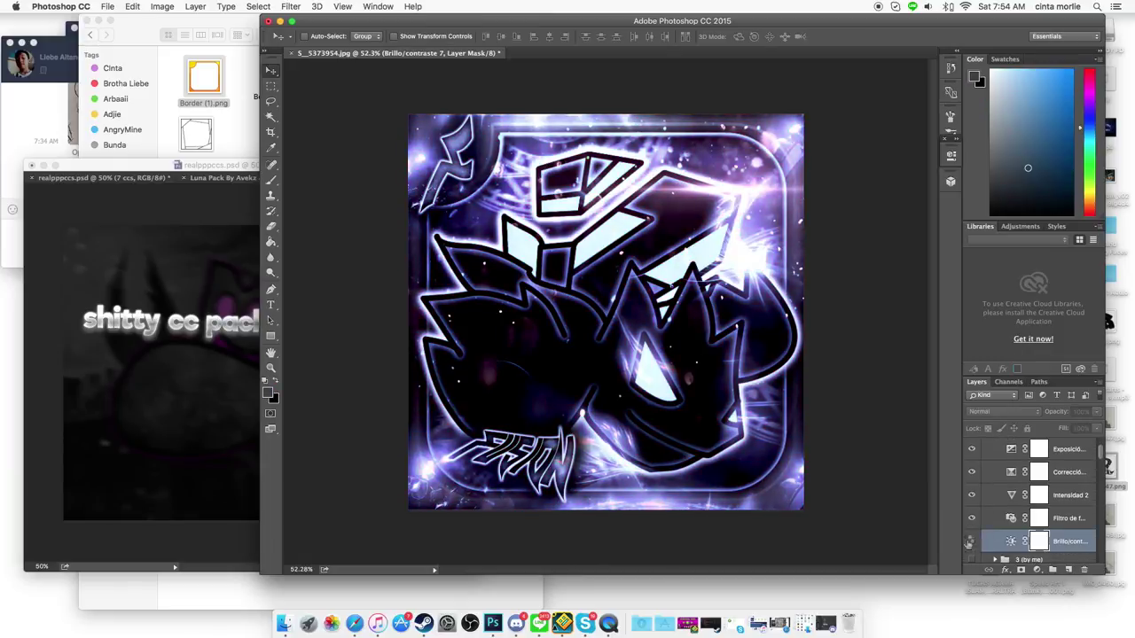
scroll(969, 532, "down", 1)
left_click(970, 512)
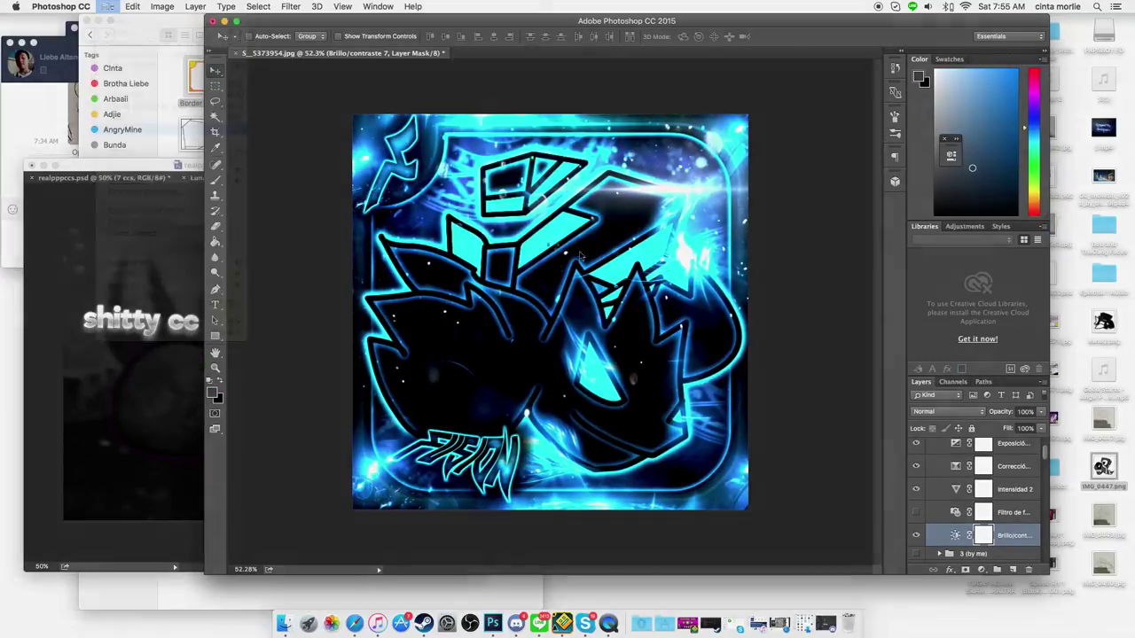